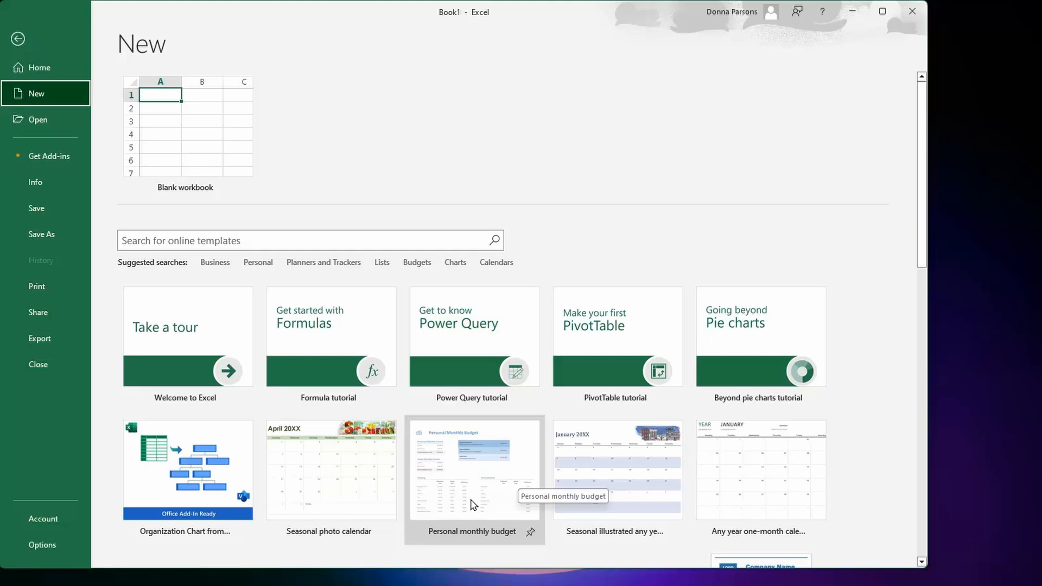
- Search the online templates for "budget", and return to the blank workbook without opening a template
click(234, 238)
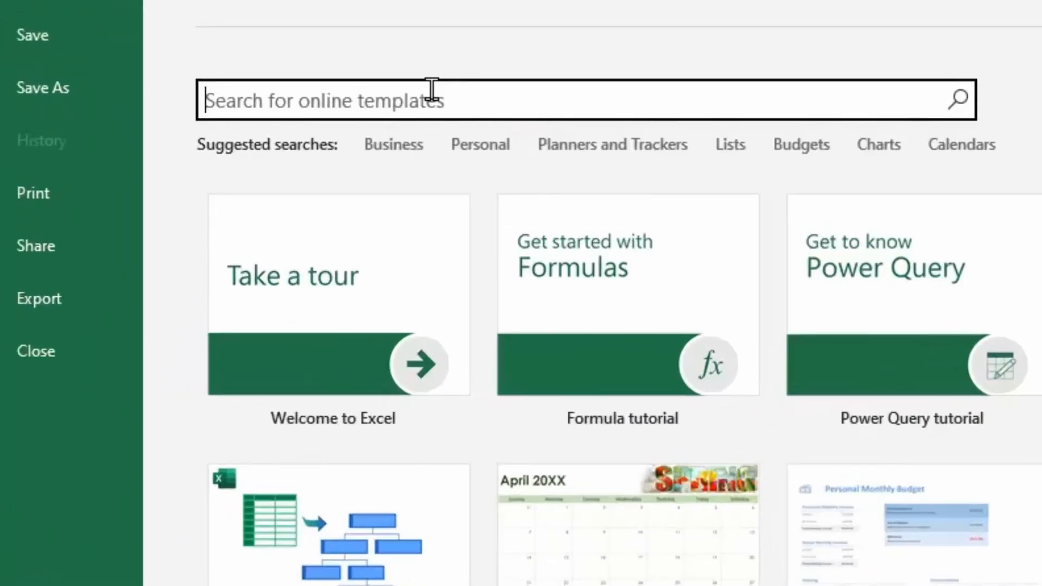
text(budget)
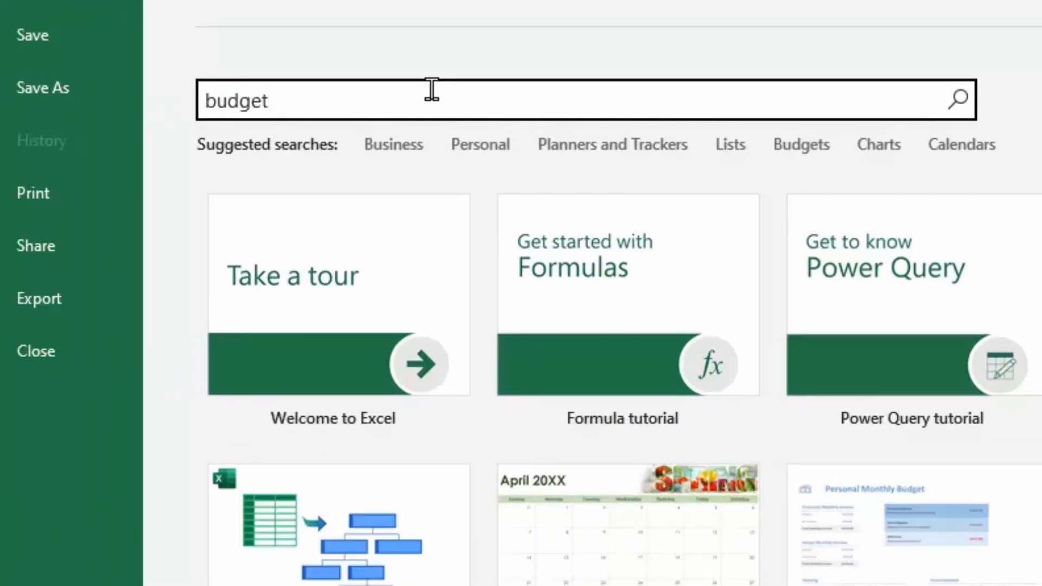
key(Return)
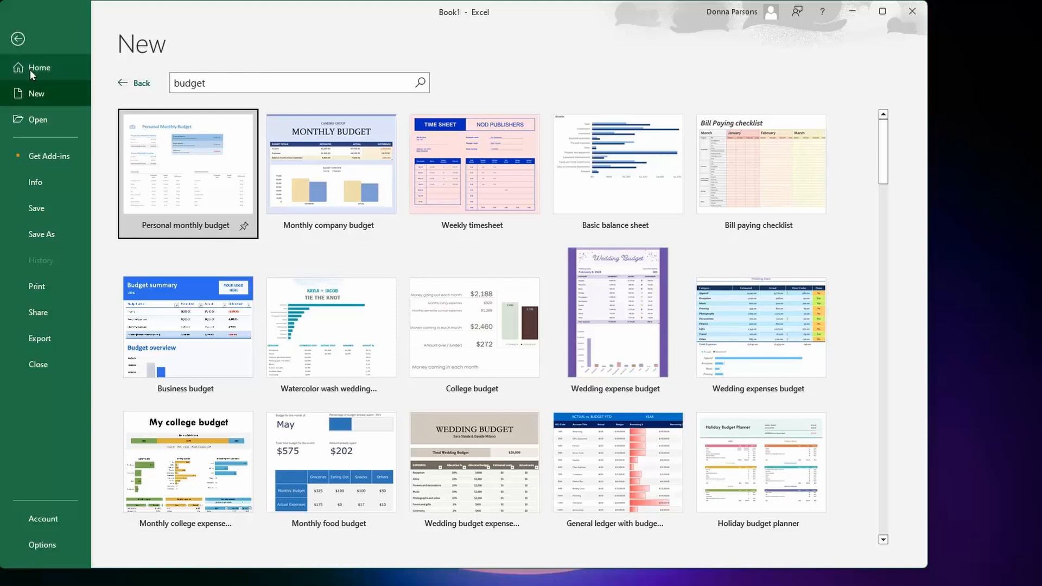
click(31, 90)
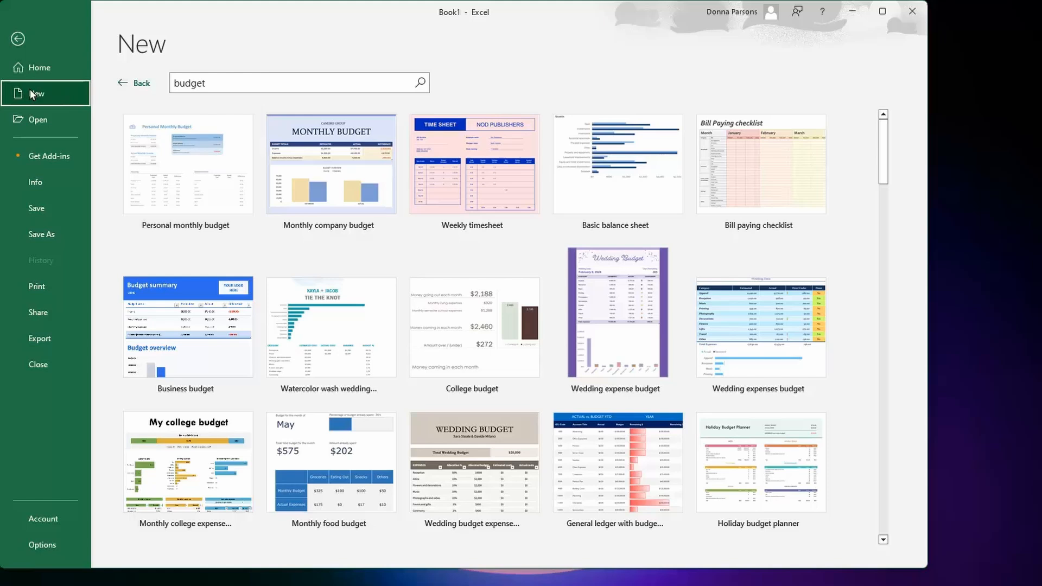
click(17, 40)
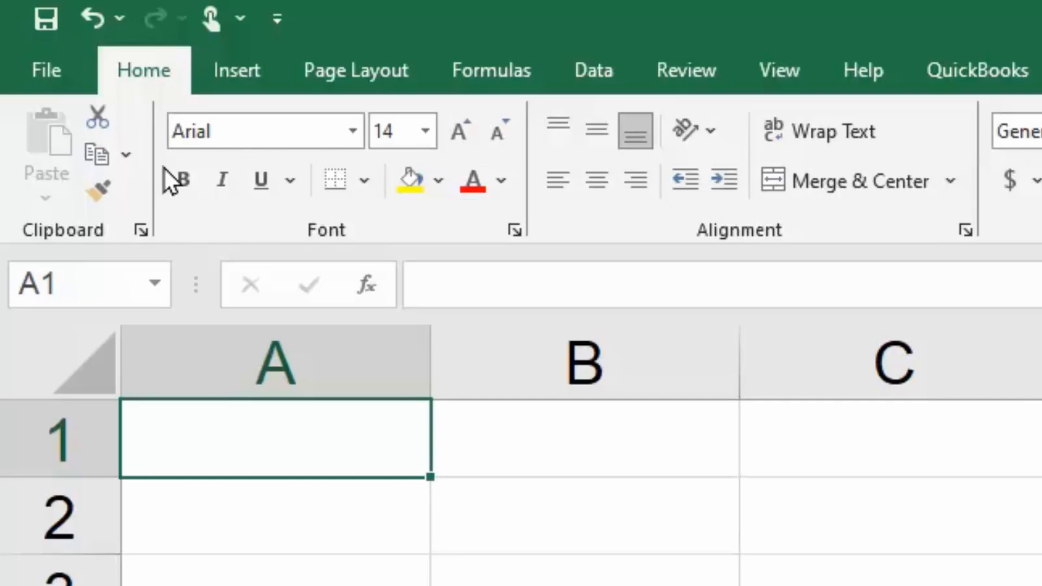
click(228, 71)
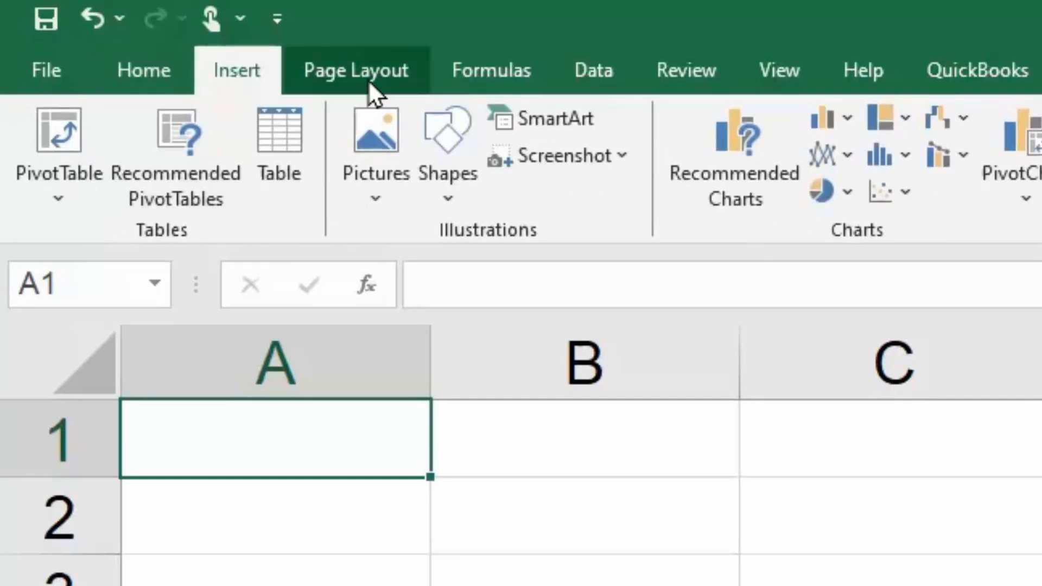
click(383, 62)
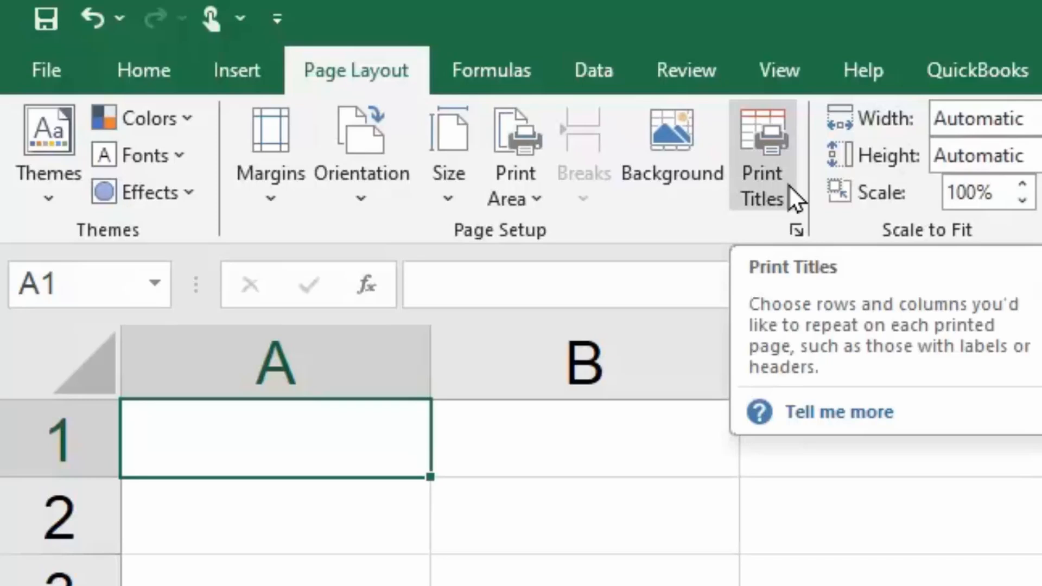
click(130, 84)
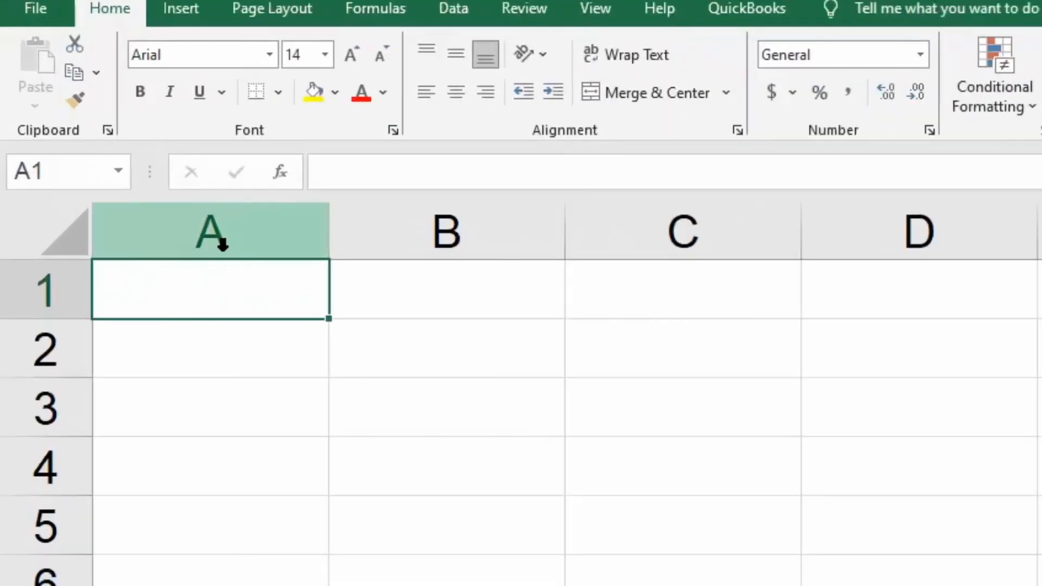
- Select column A, row 1 and the single cells C3, C2 and B1 one after another
click(228, 226)
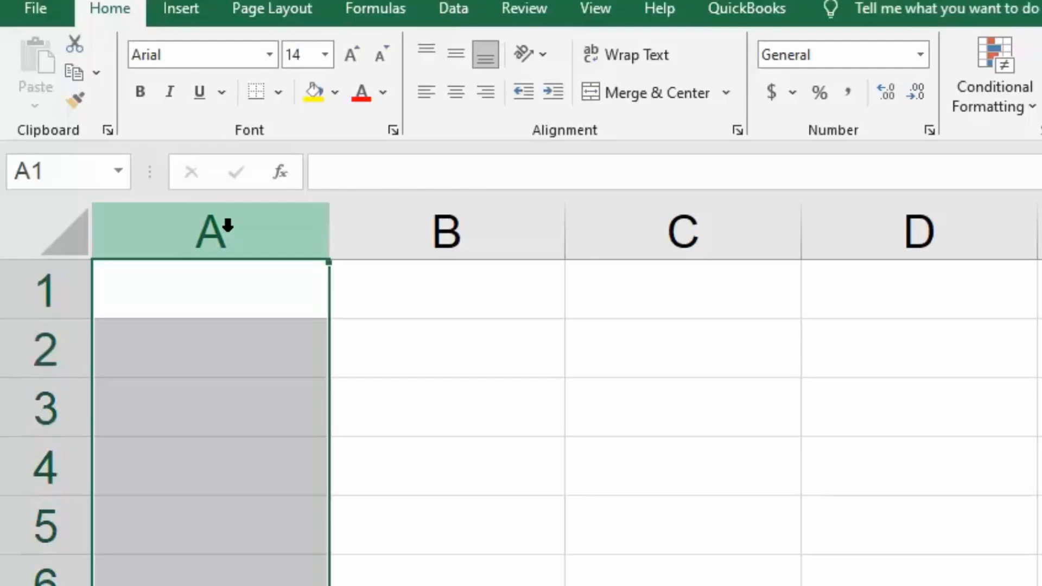
click(38, 295)
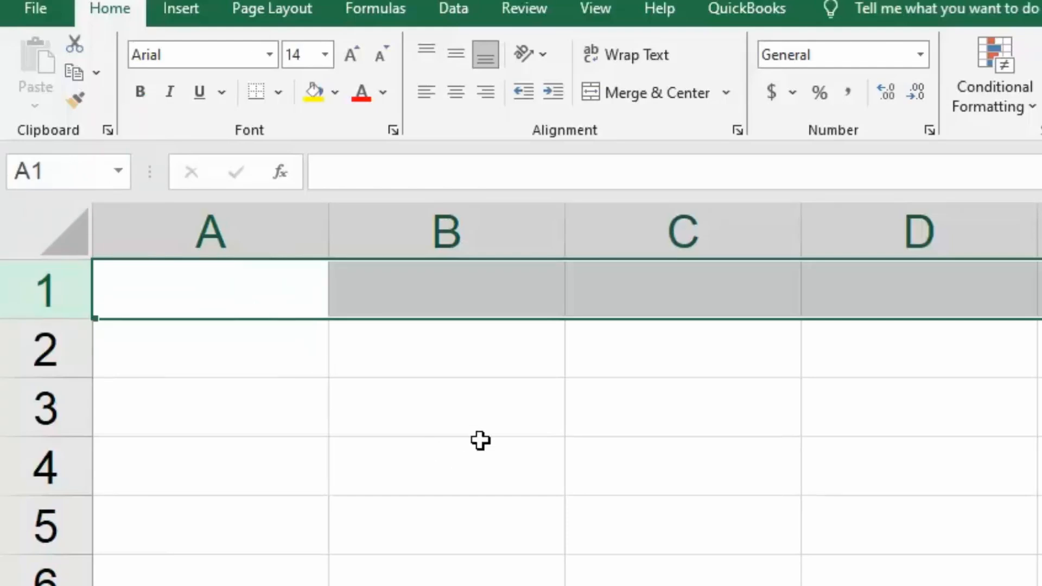
click(624, 413)
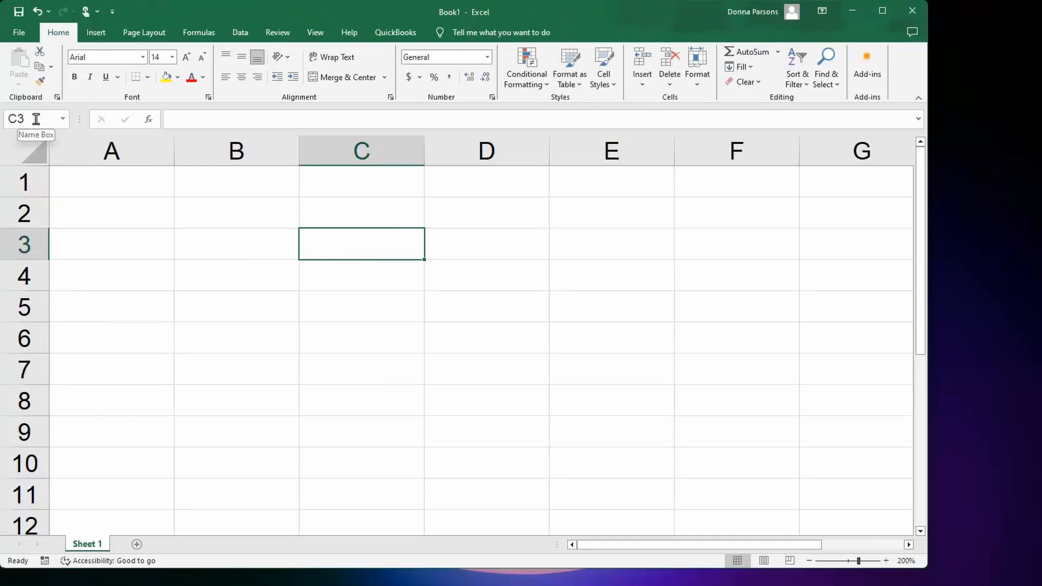
click(345, 211)
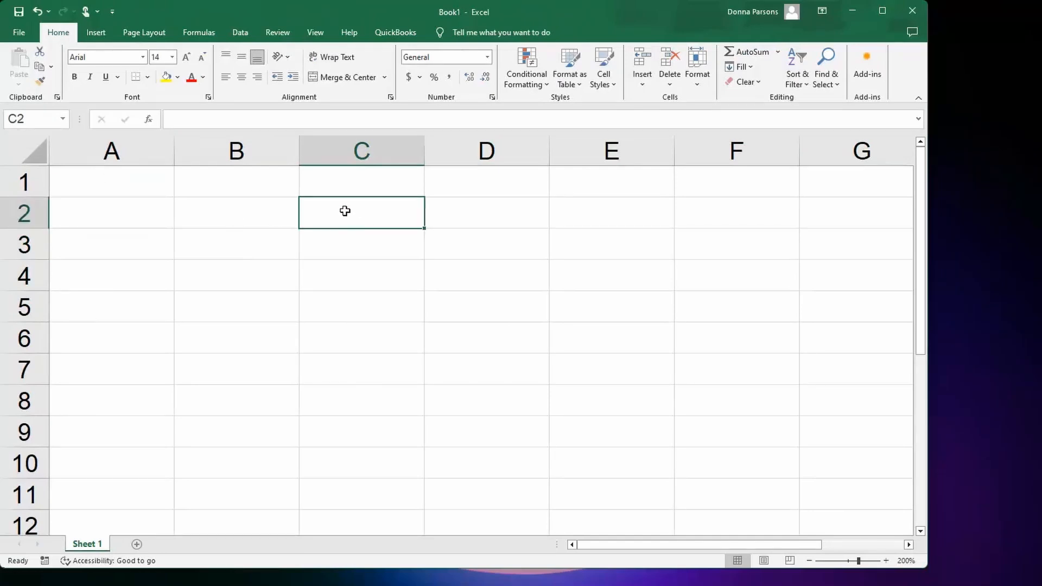
click(223, 184)
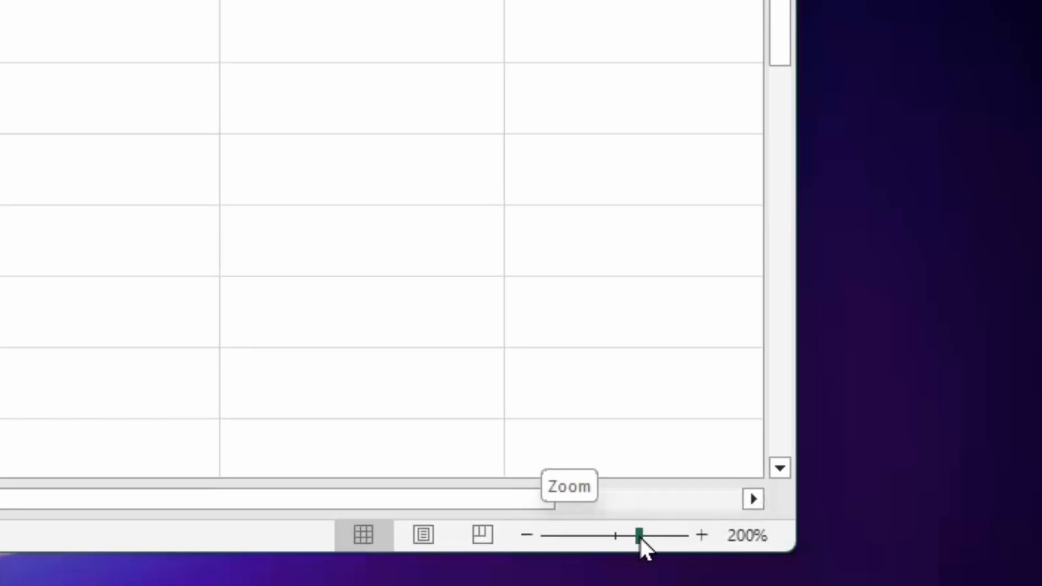
- Zoom the worksheet in to 230% and back out to 200%
click(701, 536)
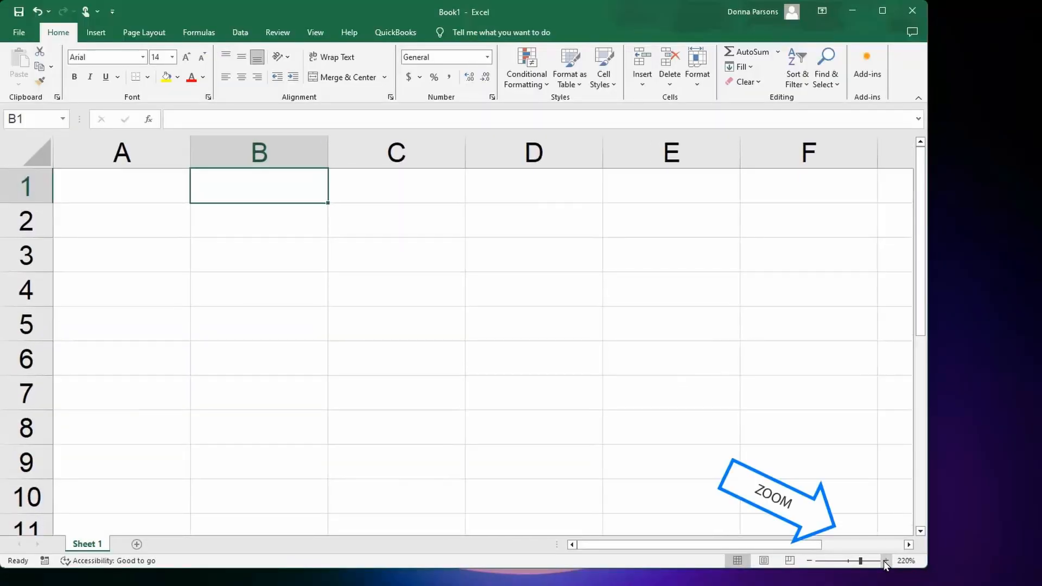
click(886, 561)
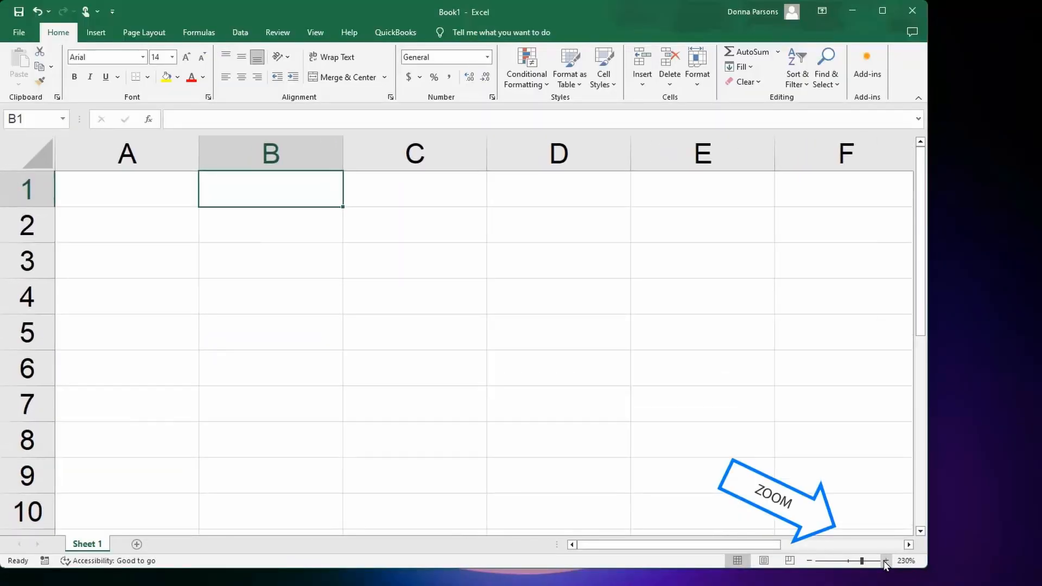
click(810, 562)
click(811, 562)
click(811, 562)
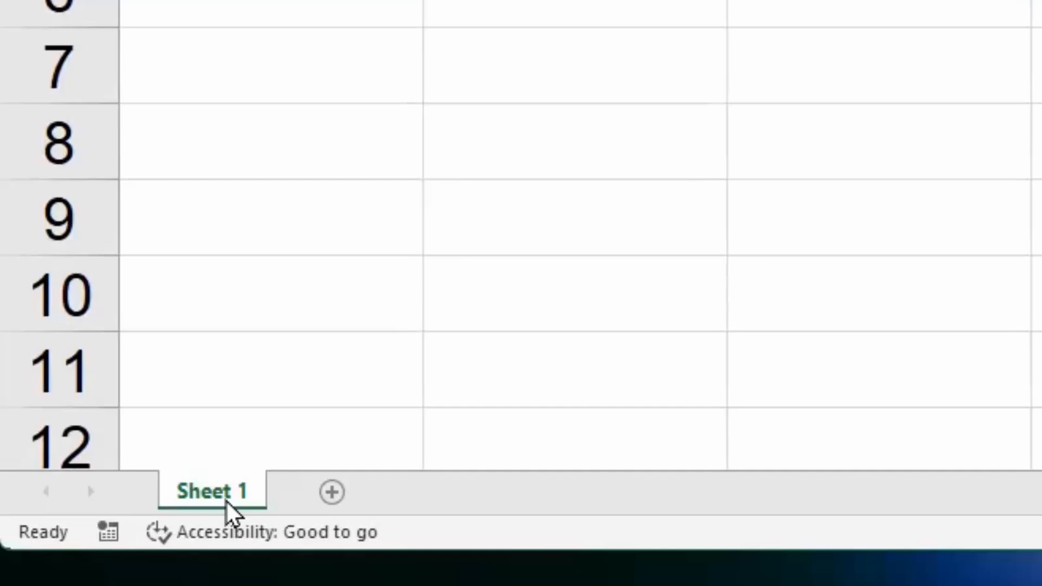
- Rename the worksheet Sheet 1 as January
double_click(226, 499)
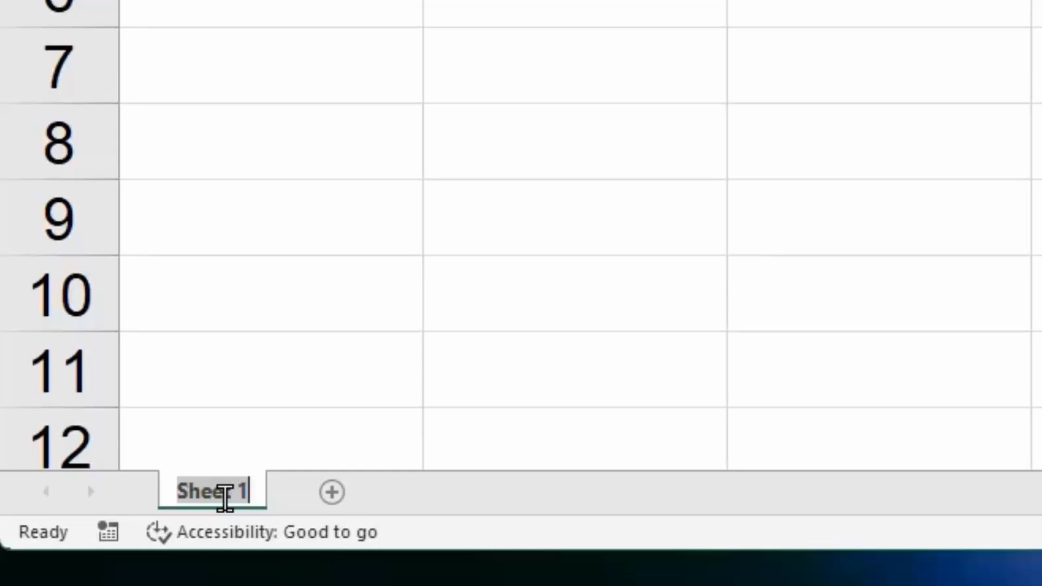
text(Jan)
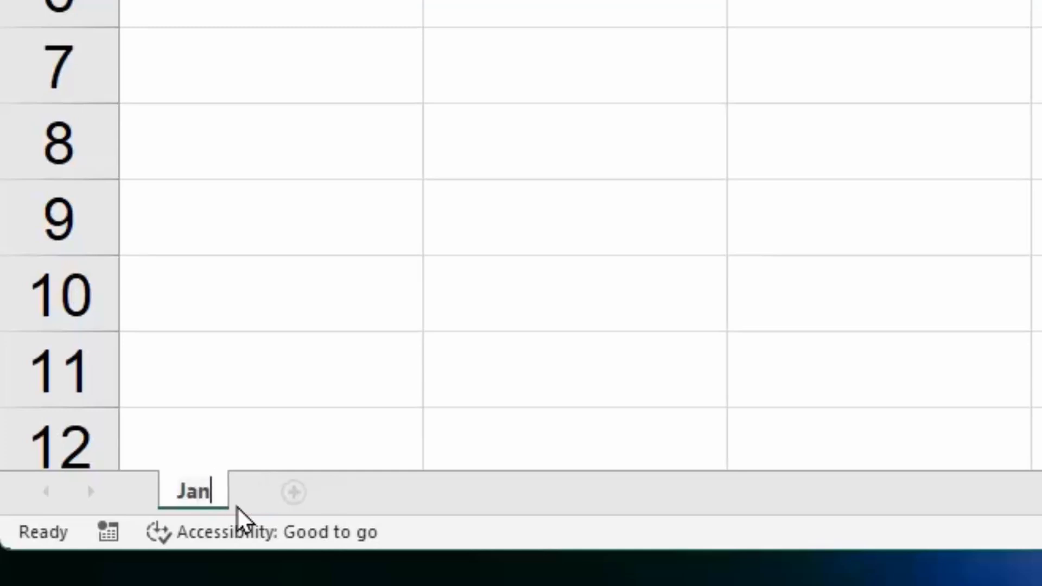
text(uary)
key(Return)
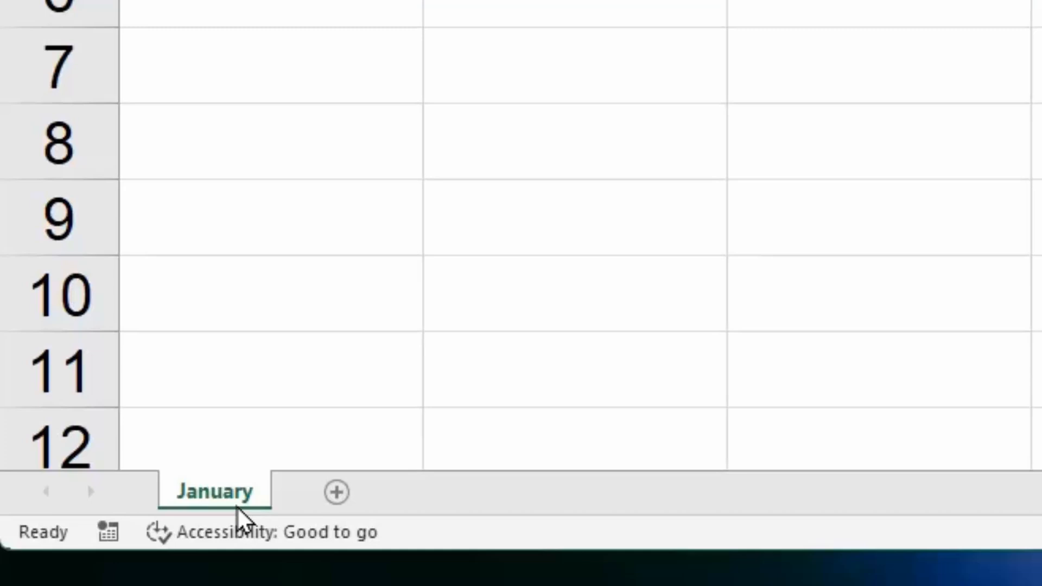
- Add a new worksheet after January and name it February
click(337, 493)
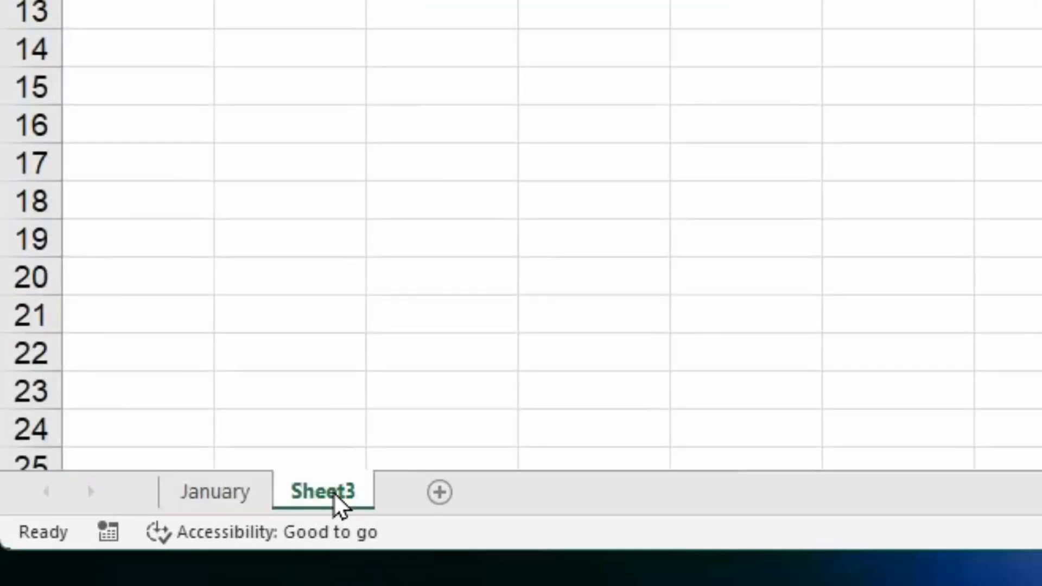
double_click(334, 496)
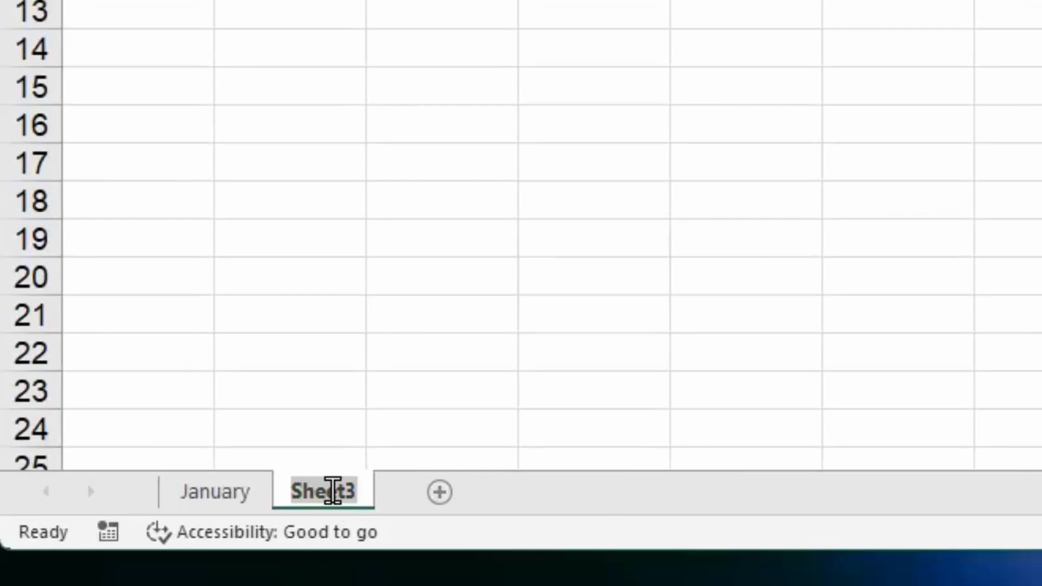
text(F)
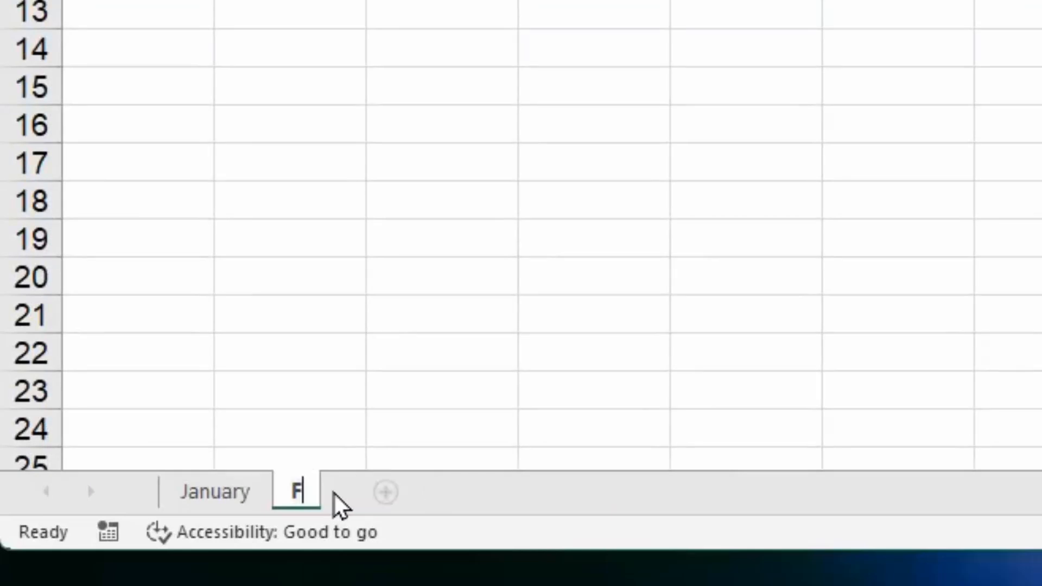
text(ebruary)
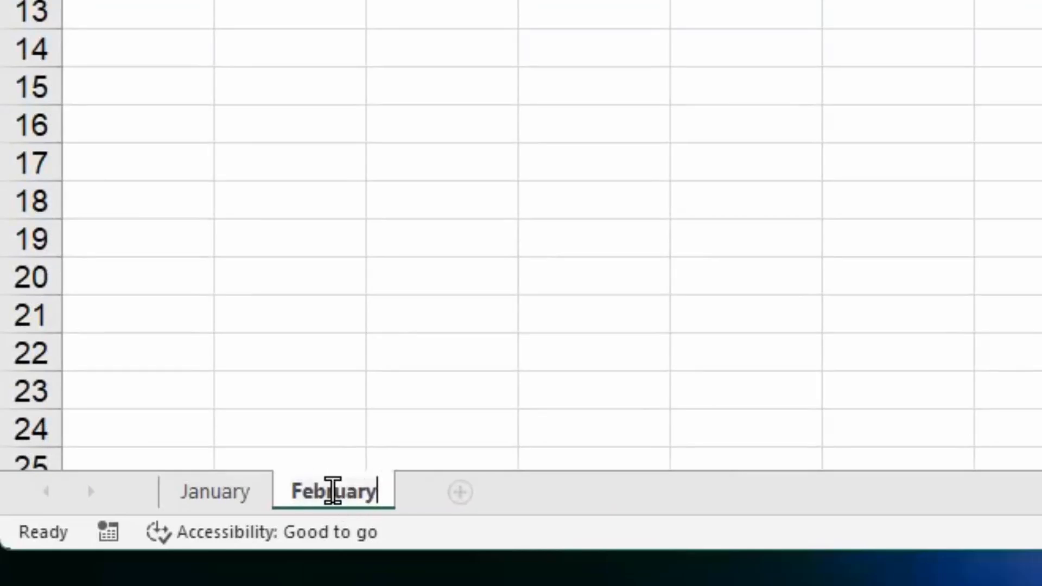
key(Return)
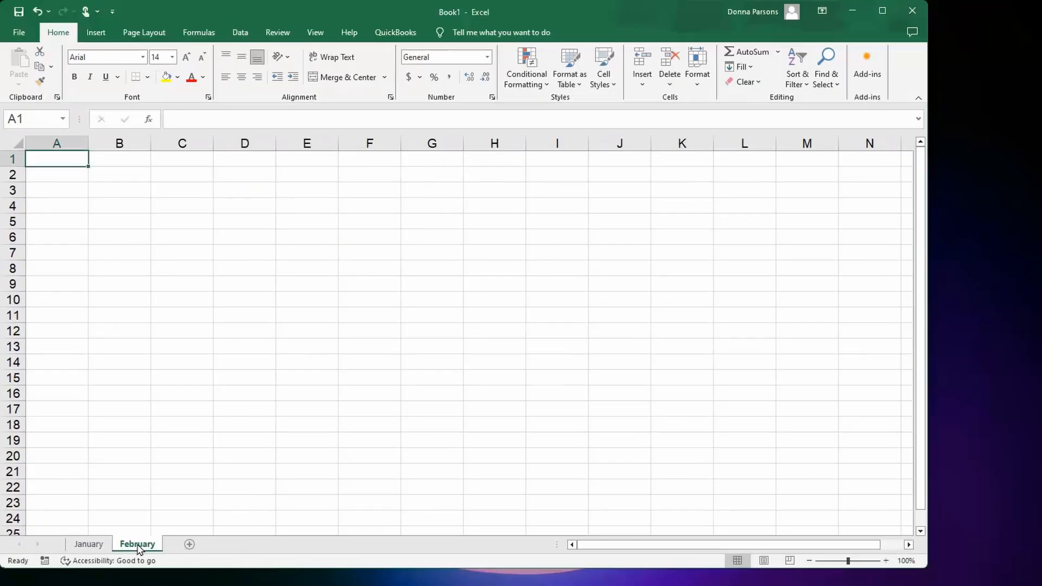
- Enter the text "Excel" in cell A1 of the January sheet
click(88, 544)
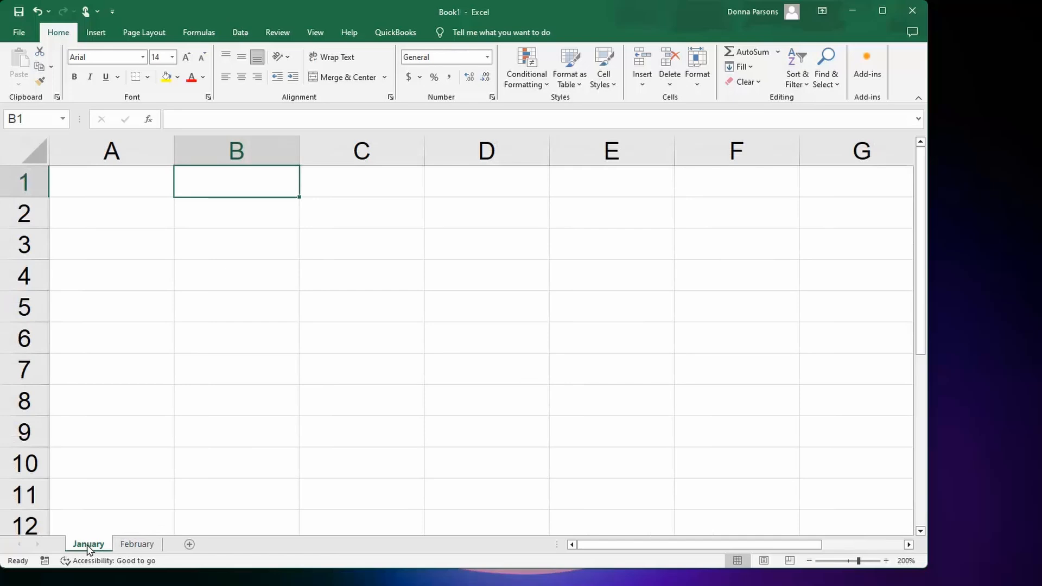
click(108, 180)
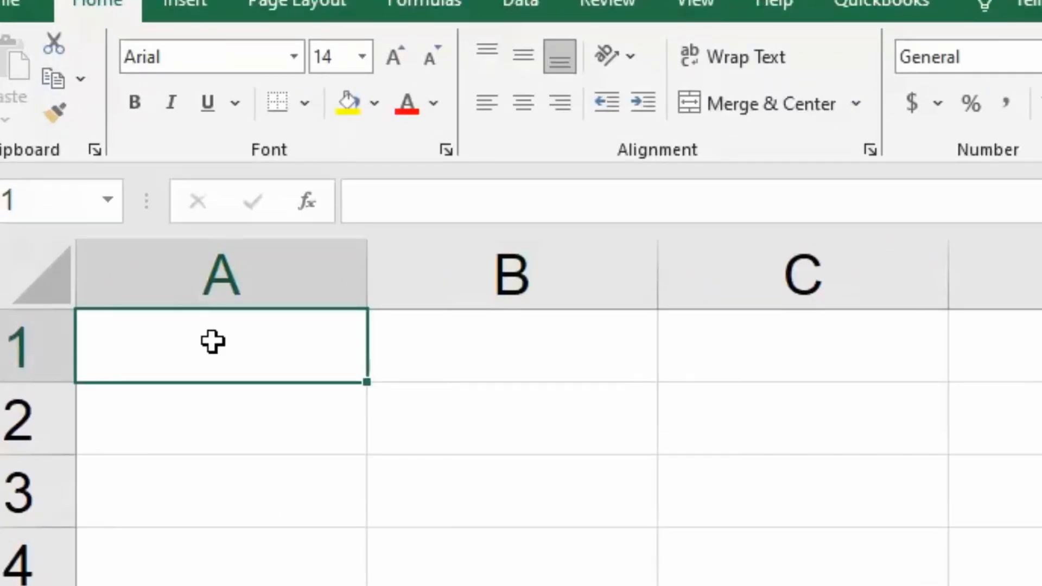
text(Excel)
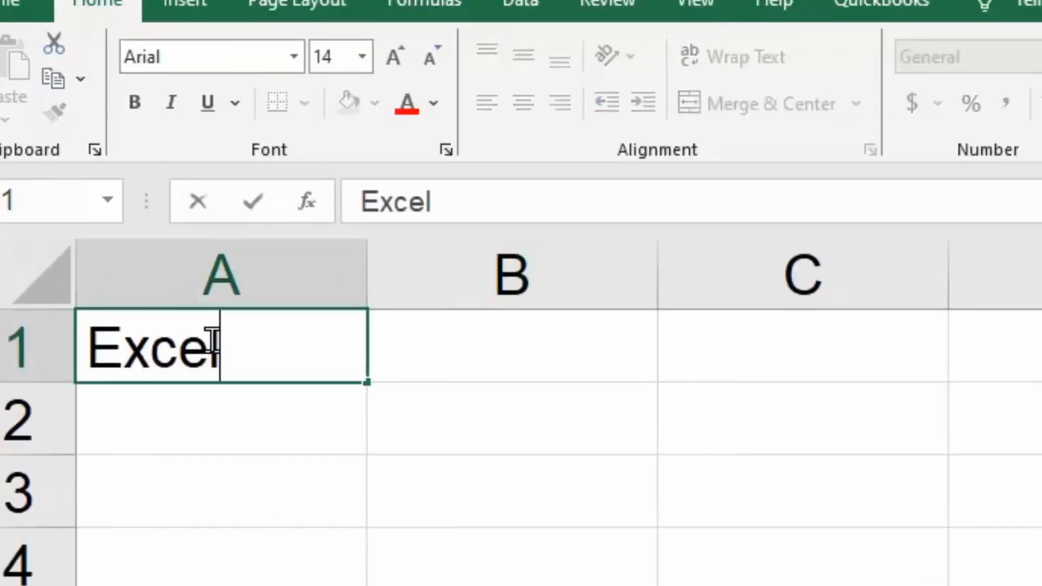
key(Return)
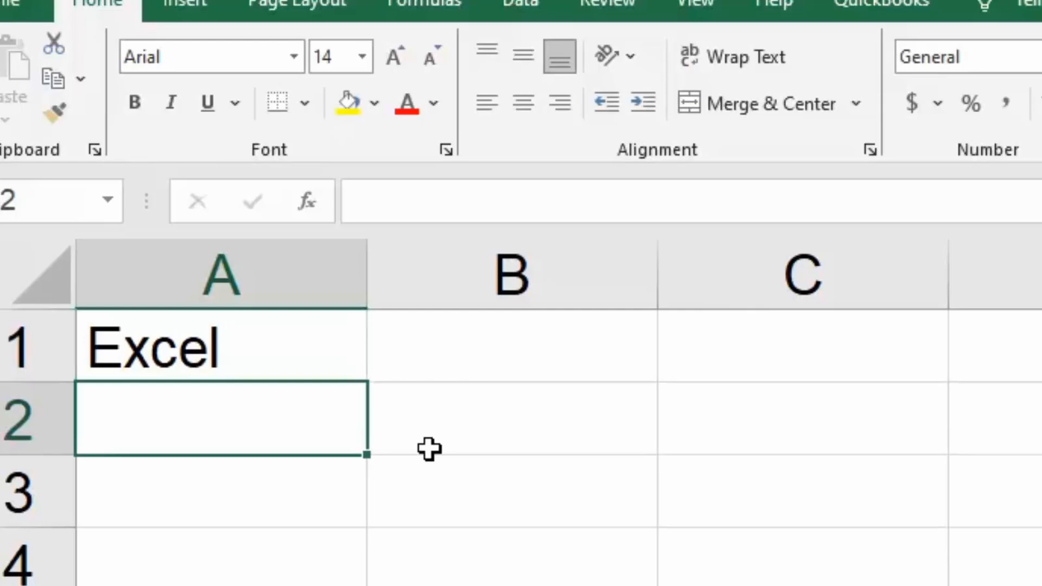
- Move the active cell from A2 across to C2 and on to A3 at the start of the next row
key(Tab)
key(Tab)
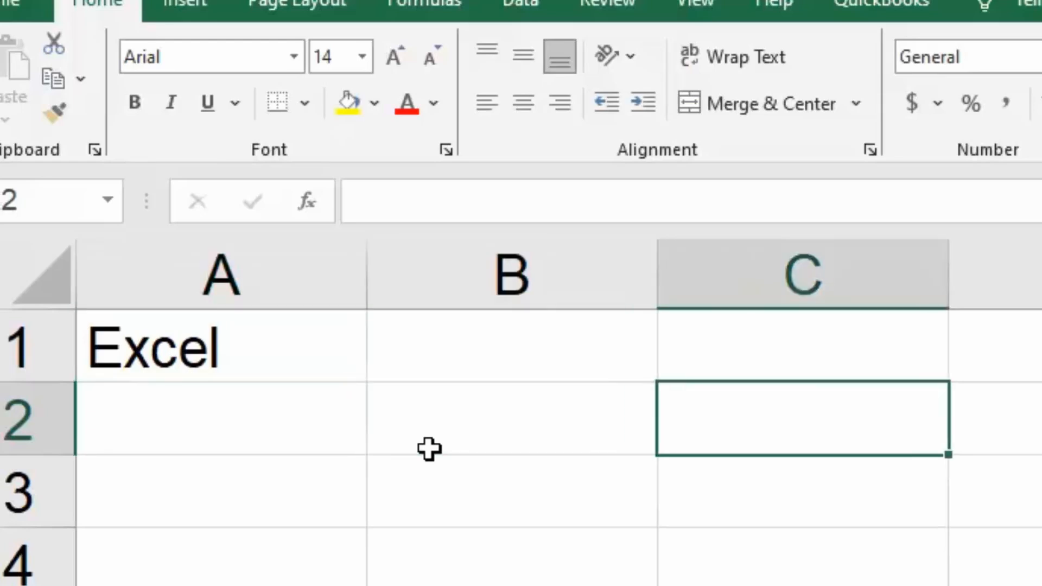
key(Return)
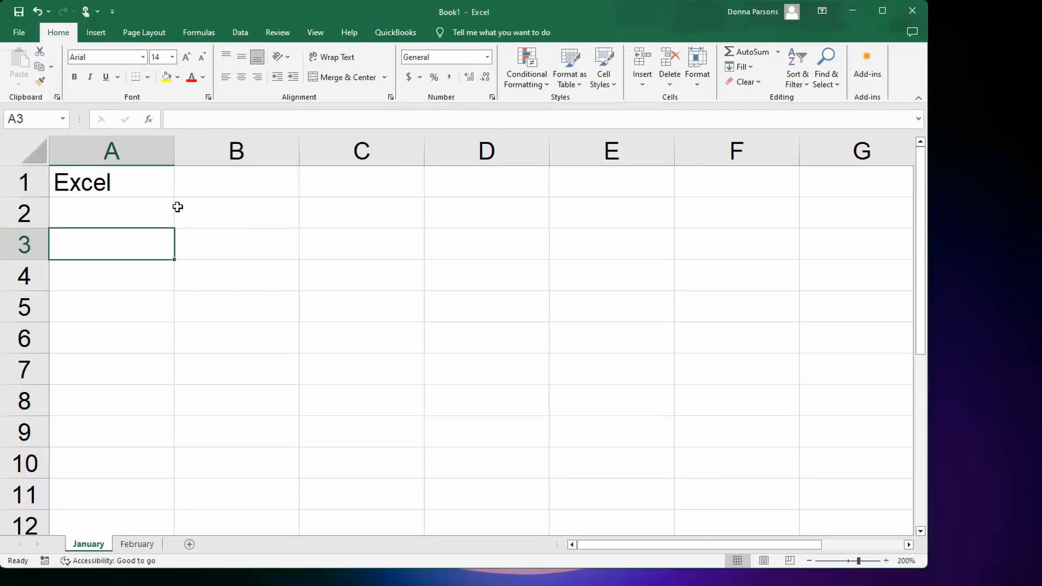
- Edit cell A1 through the formula bar, deleting back to "E" and retyping the entry as "Excel"
click(145, 187)
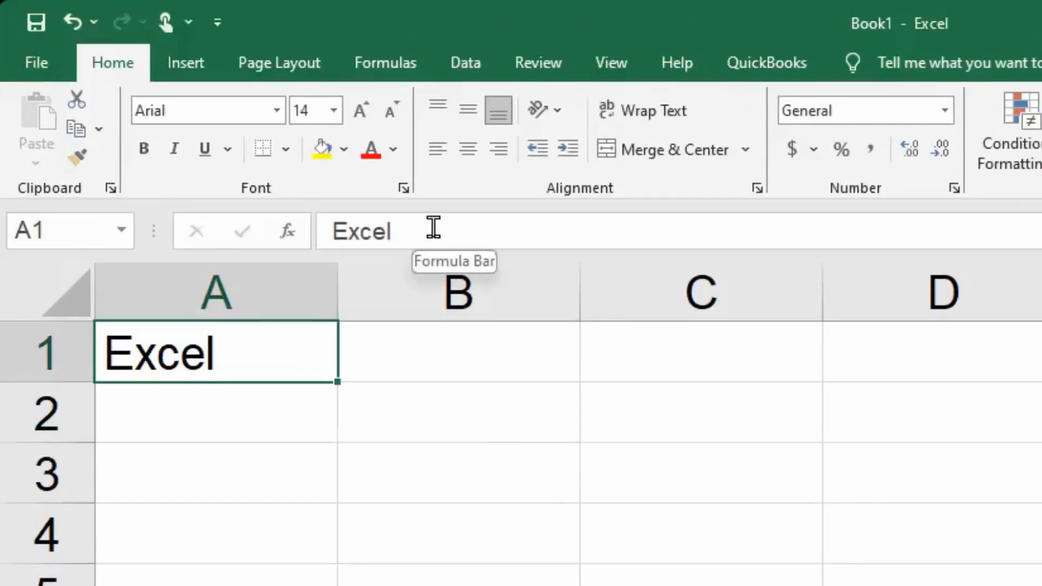
click(433, 228)
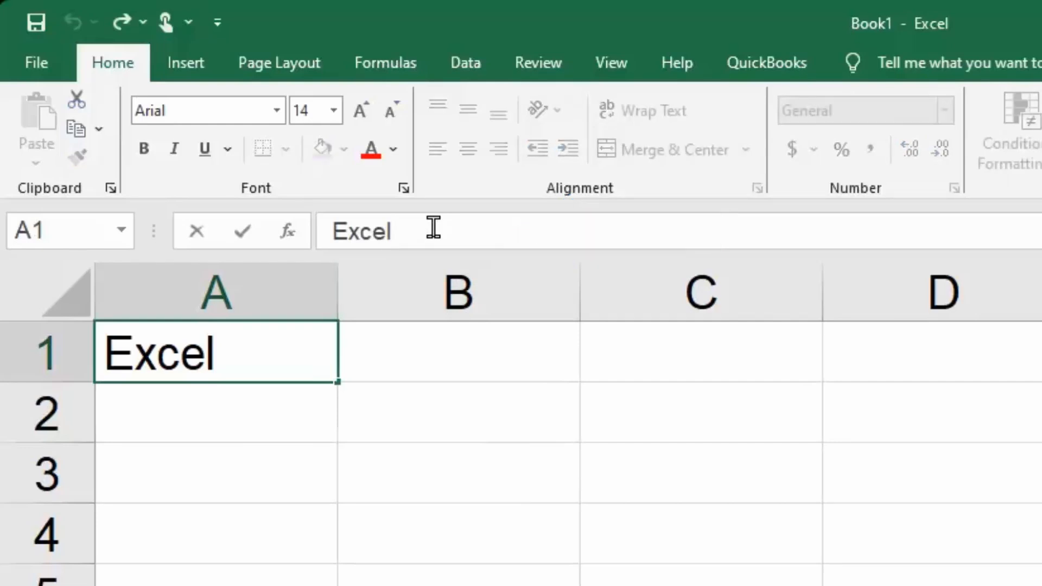
key(BackSpace)
key(BackSpace)
key(BackSpace)
key(BackSpace)
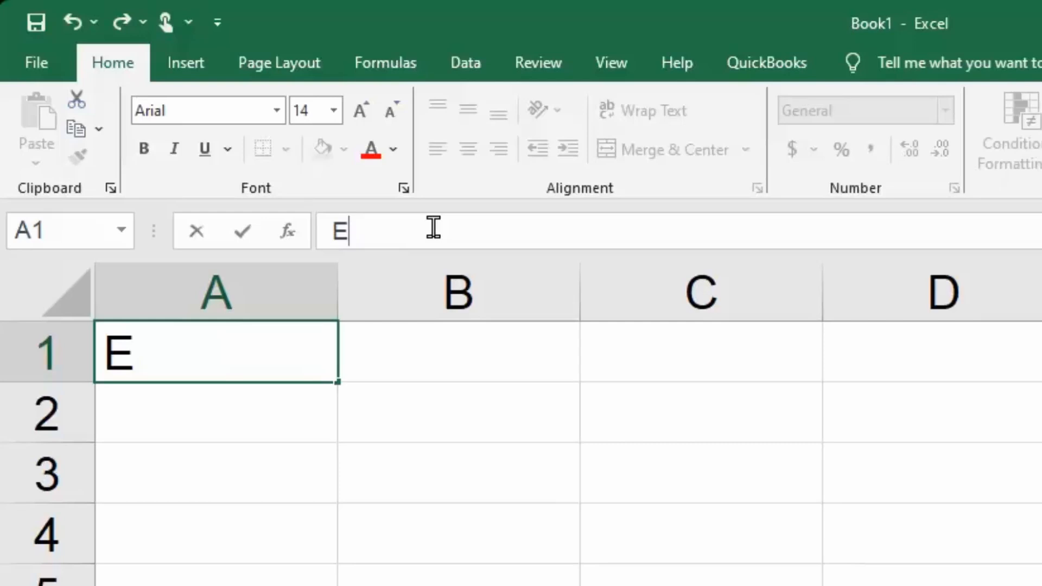
text(xce)
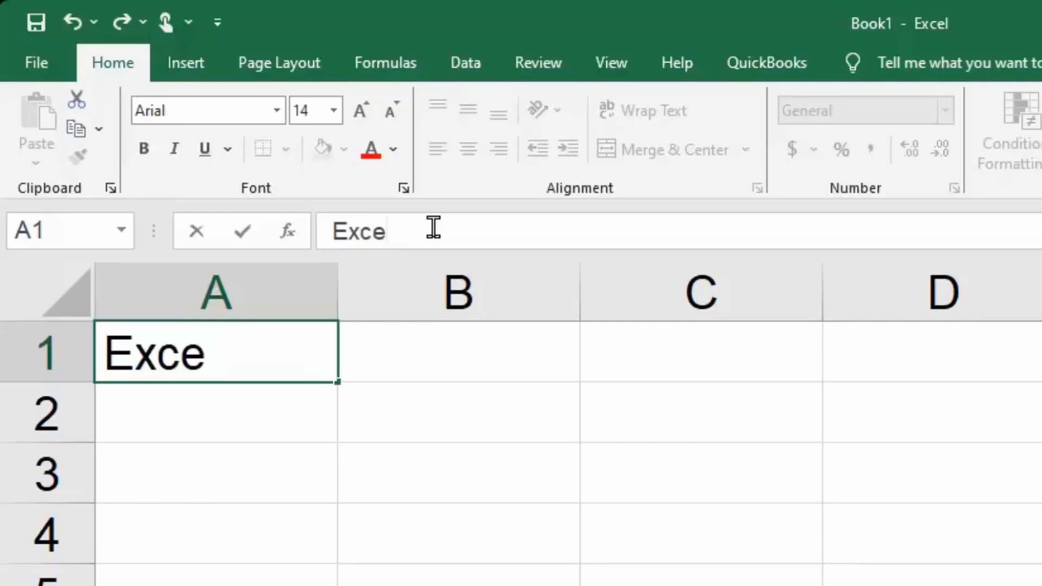
text(l)
key(Return)
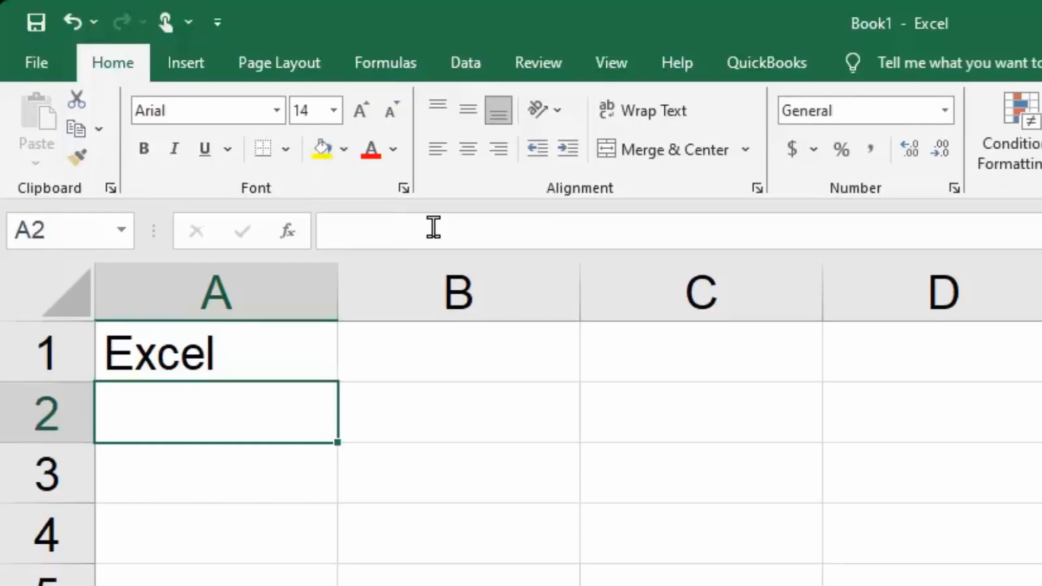
- Overwrite the entry in cell A1 with a person's first name in lowercase
click(247, 351)
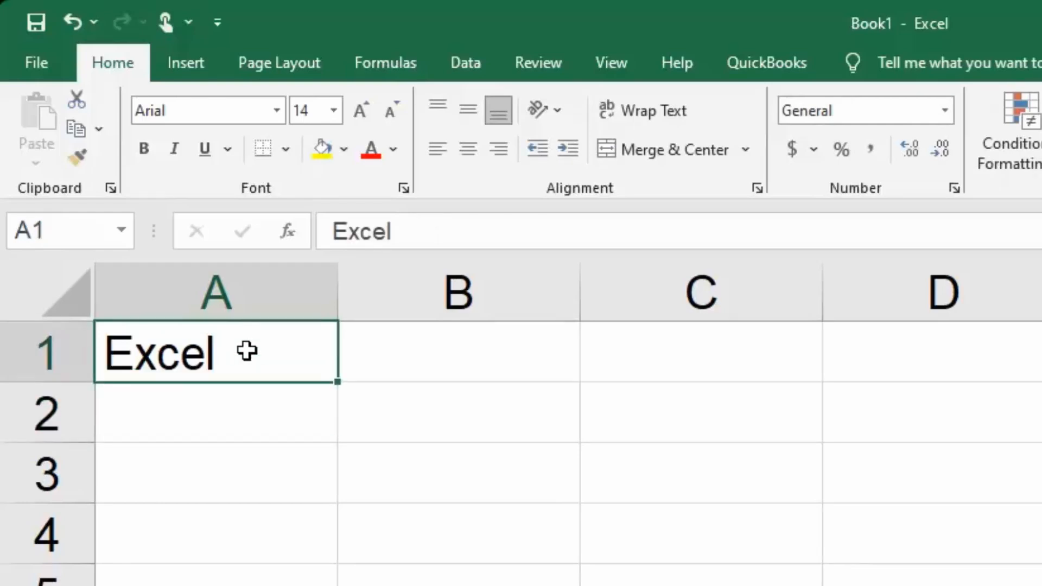
text(donna)
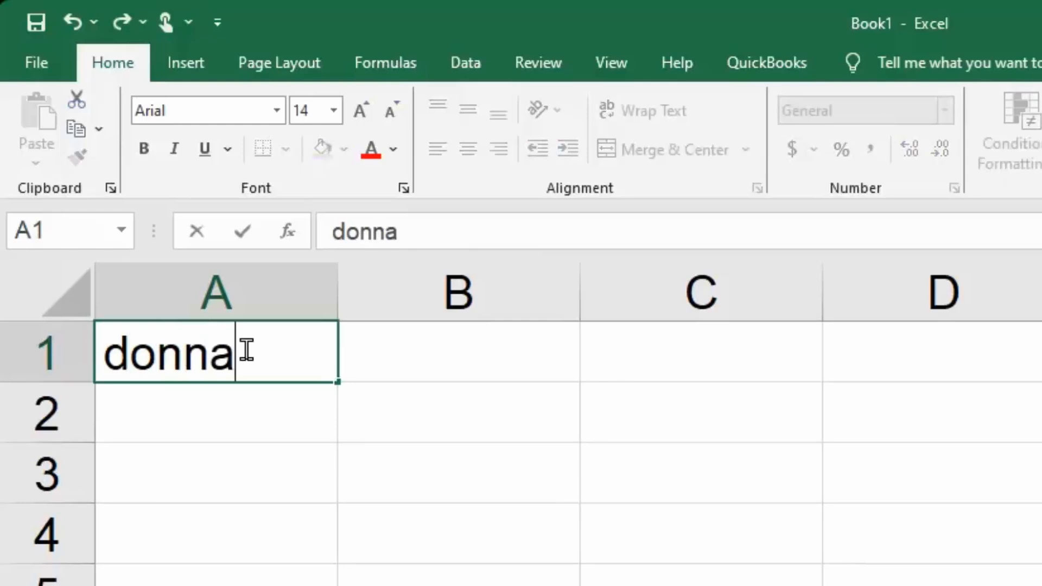
key(Return)
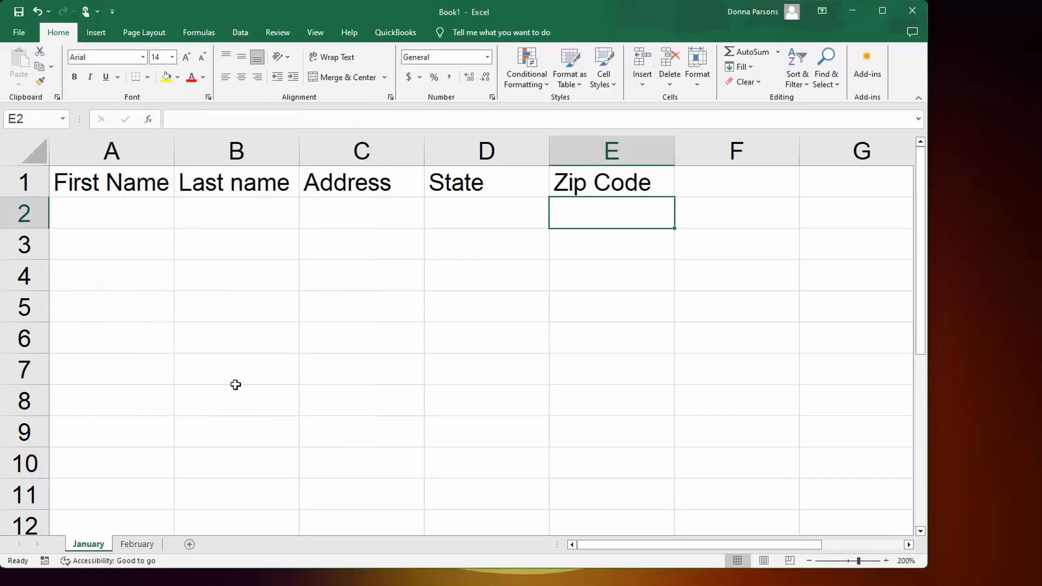
- Go through the row 1 headings one by one, from First Name in A1 to Zip Code in E1
click(127, 187)
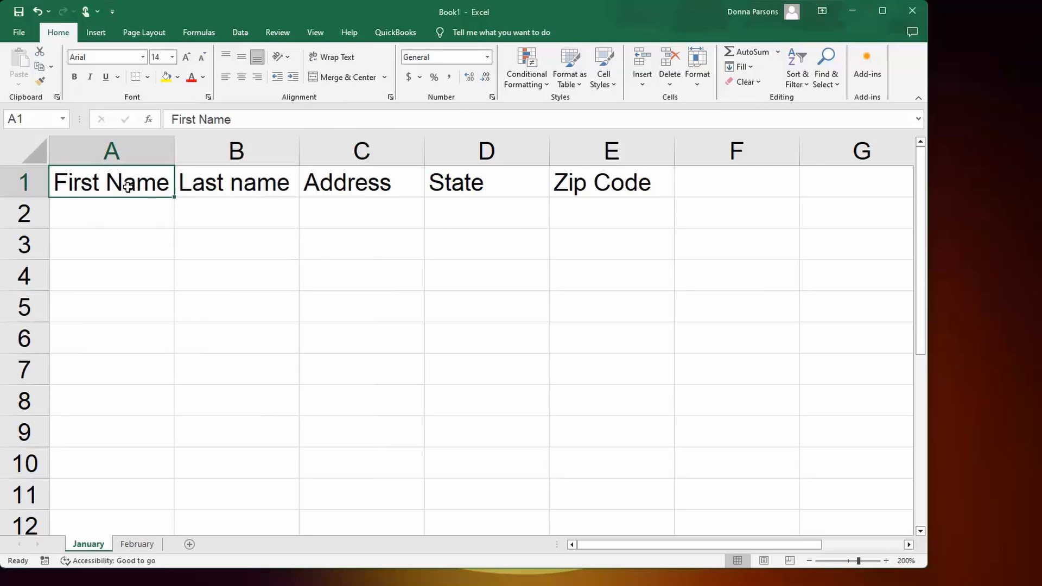
click(219, 182)
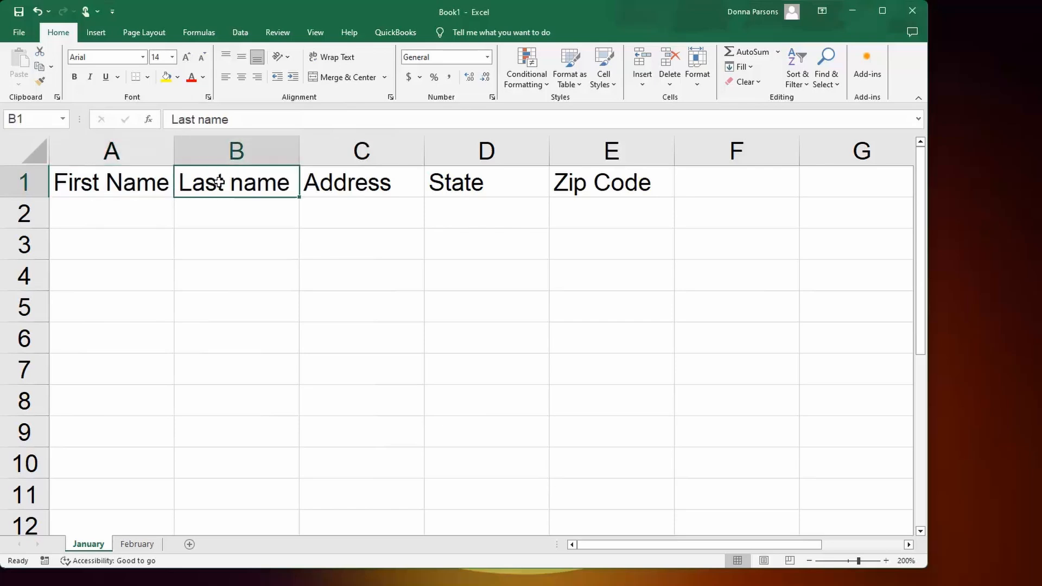
click(348, 189)
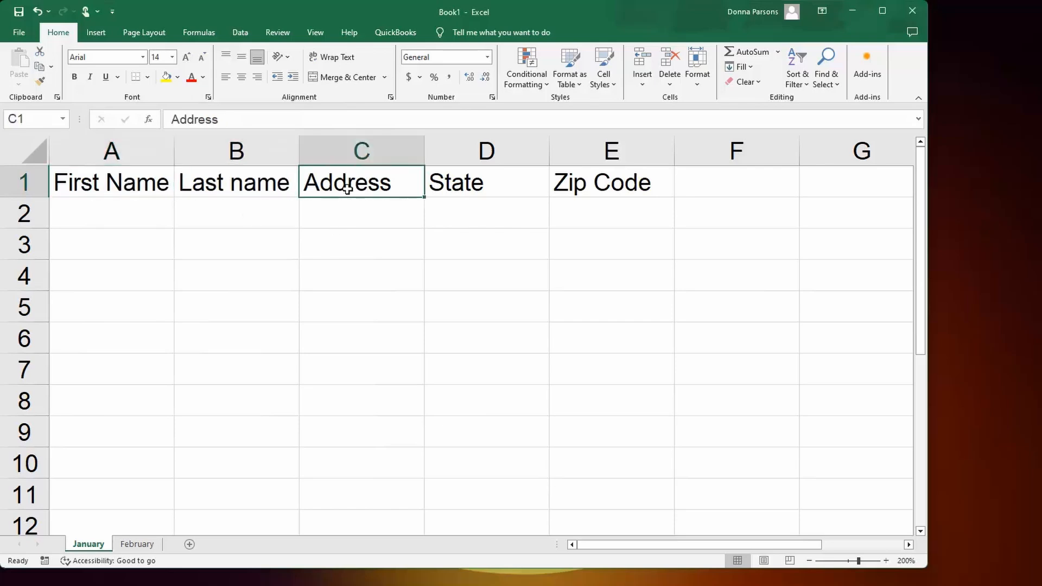
click(470, 189)
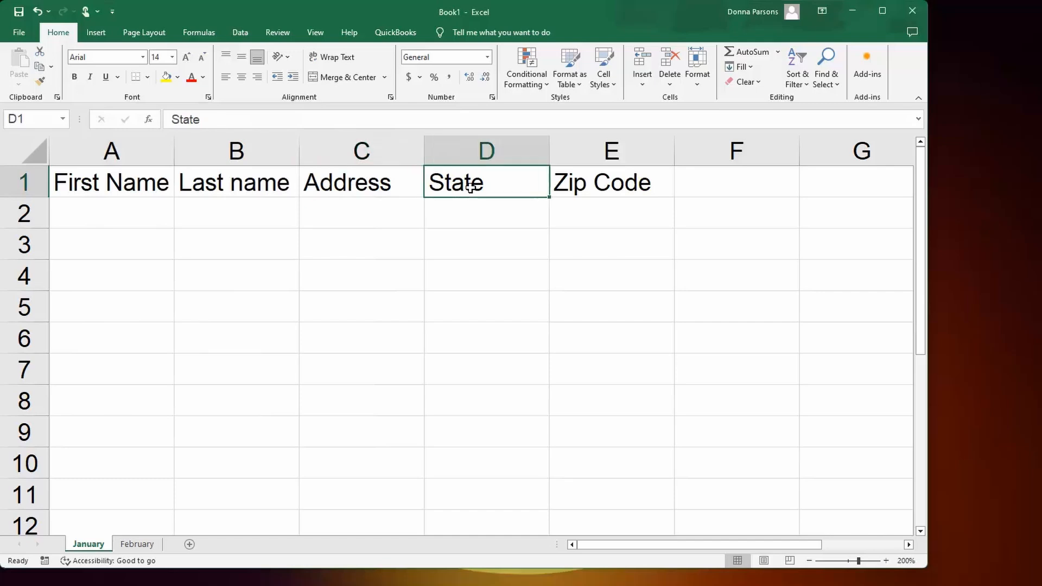
click(599, 186)
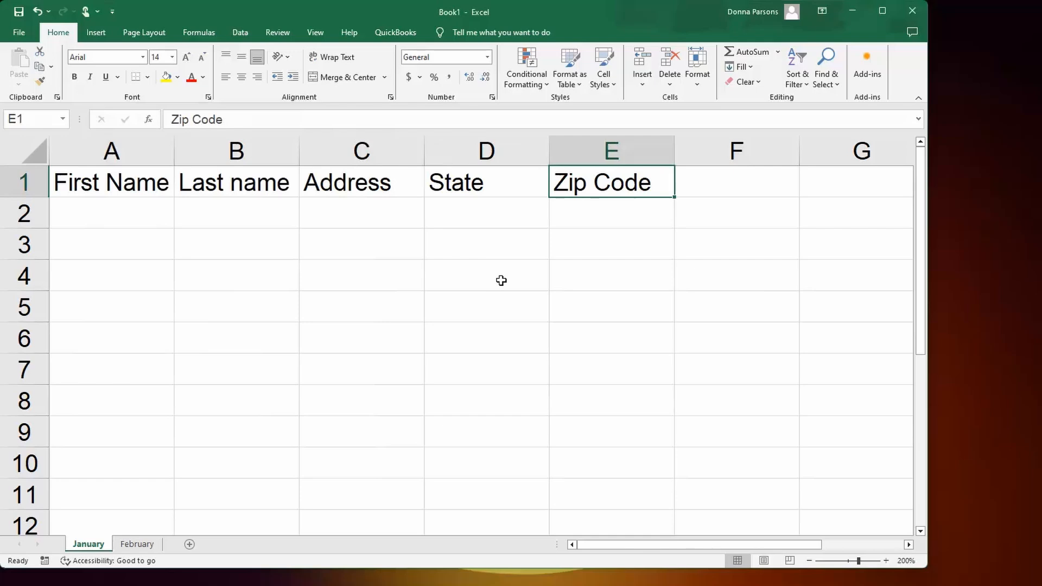
- Insert a new column before the State column and enter the heading "City" in D1
click(506, 149)
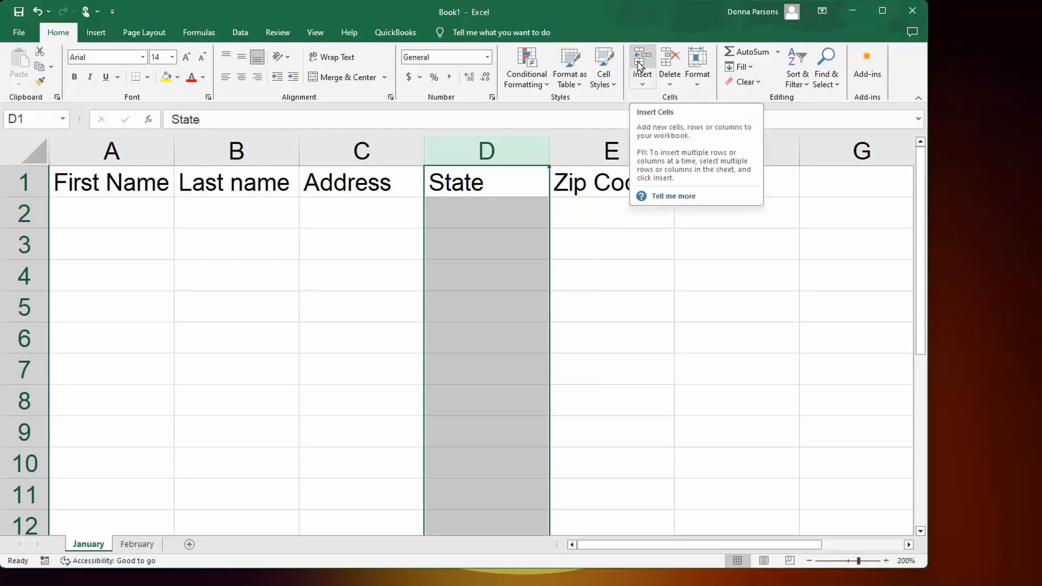
click(638, 63)
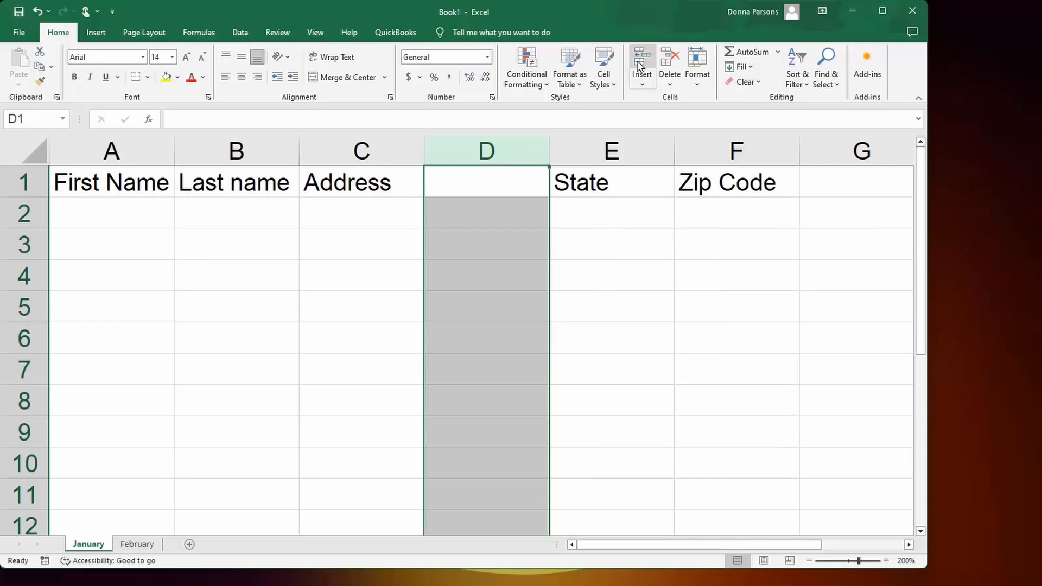
click(486, 183)
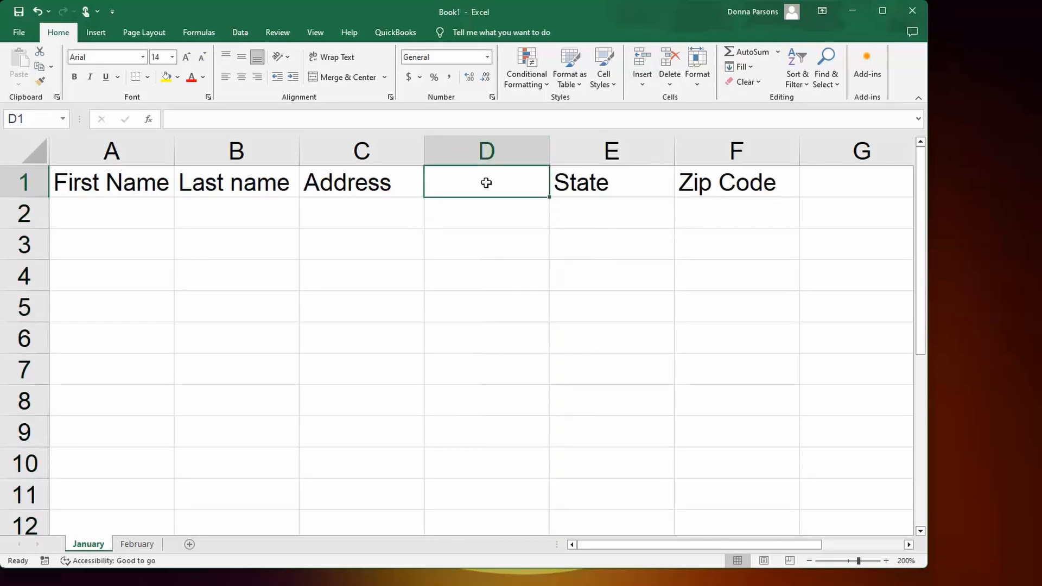
text(City)
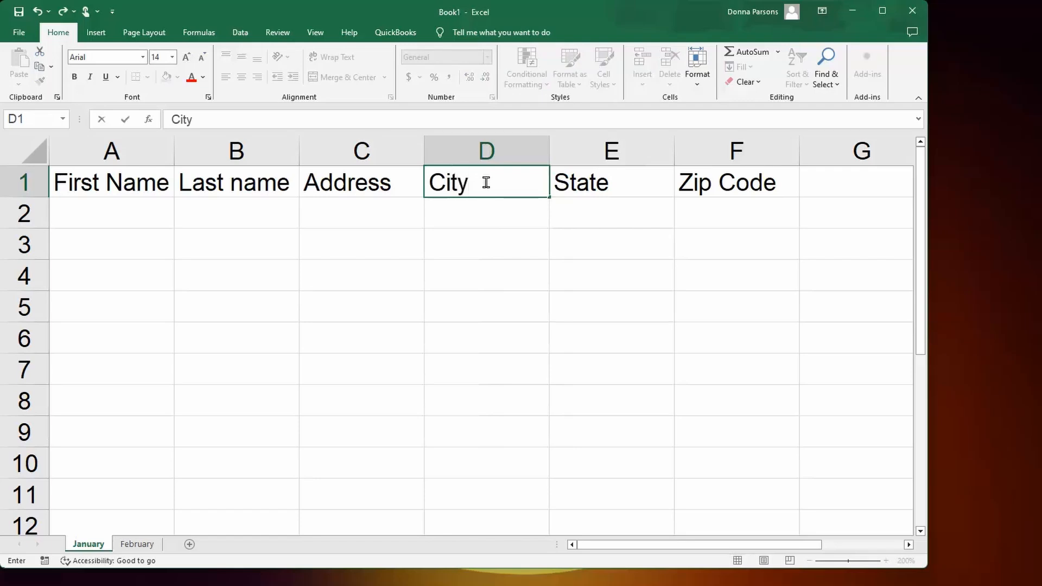
key(Return)
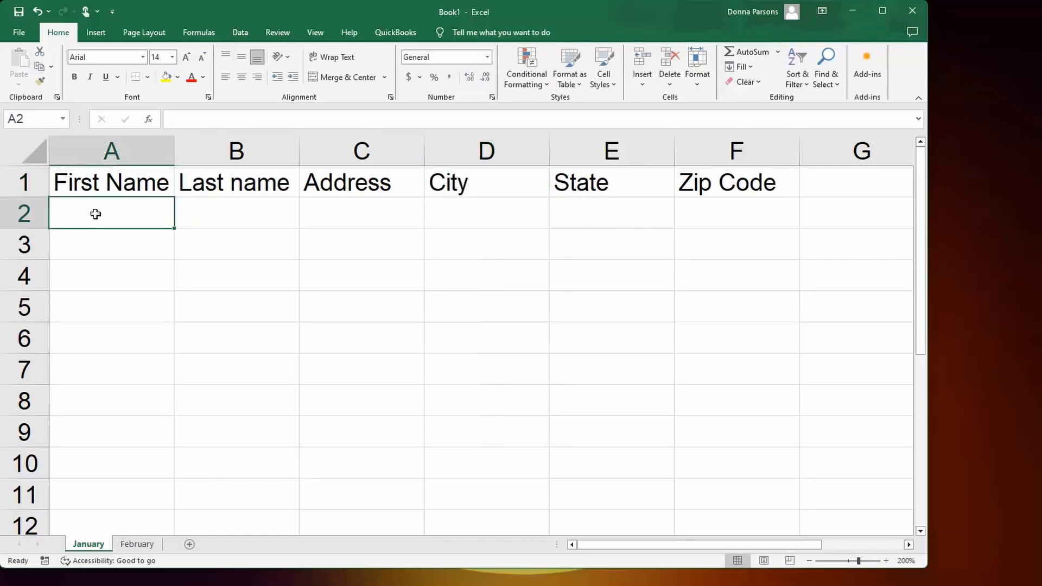
- Fill in the first record in row 2 with the person's first name in A2 and last name in B2
text(Bon)
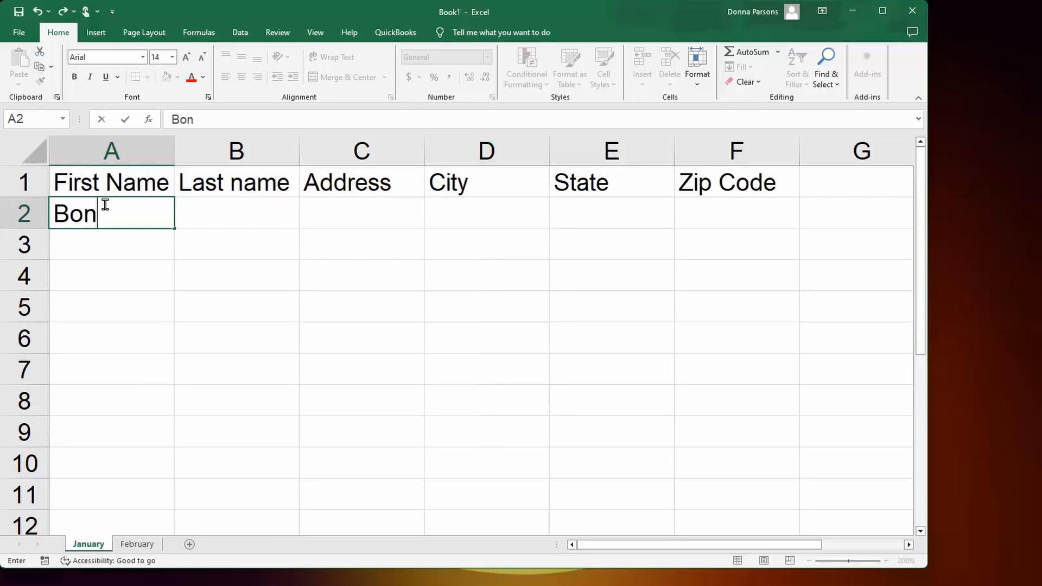
key(BackSpace)
text(b)
key(Tab)
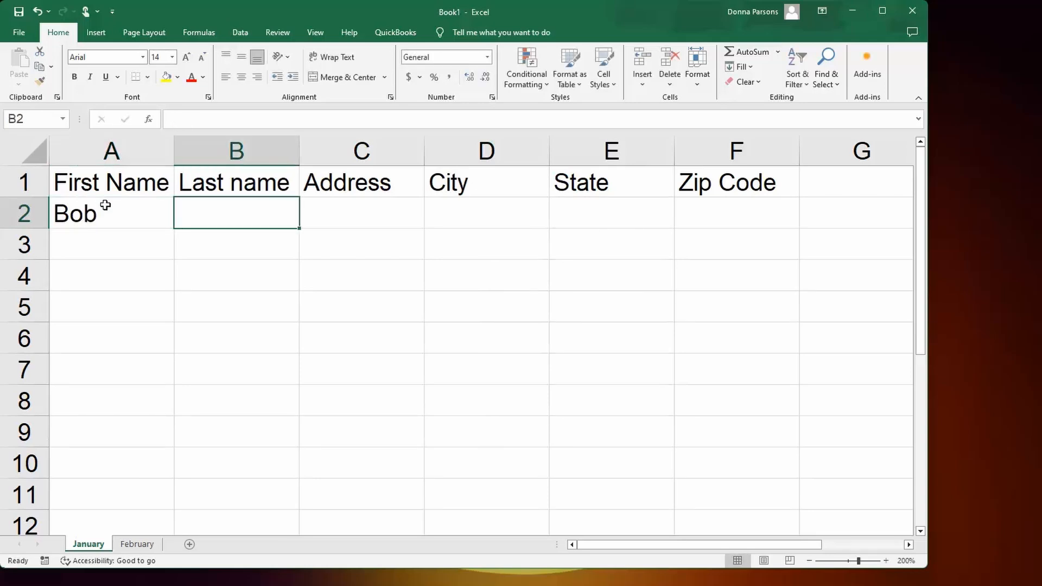
text(Smith)
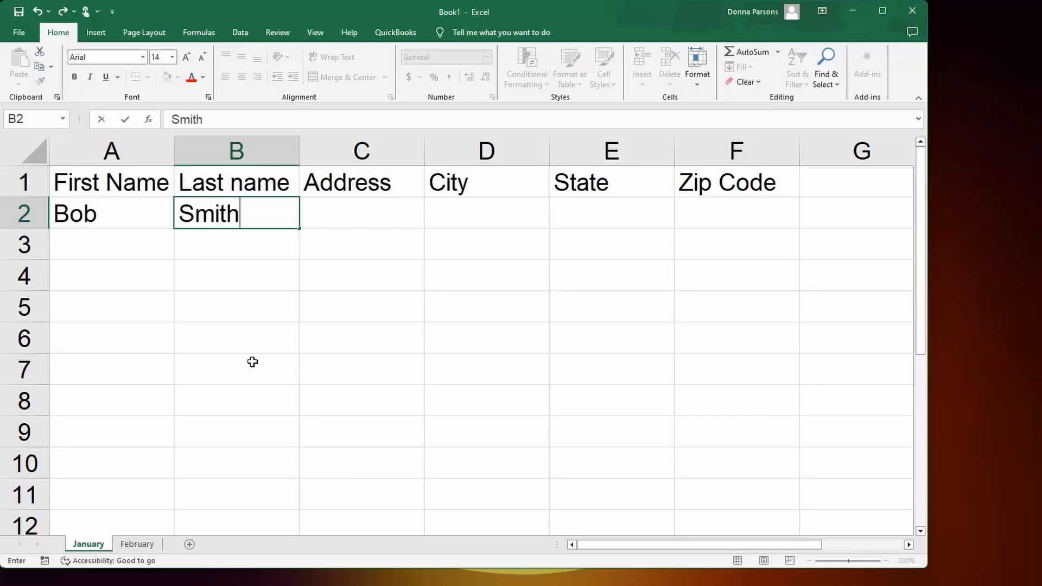
key(Return)
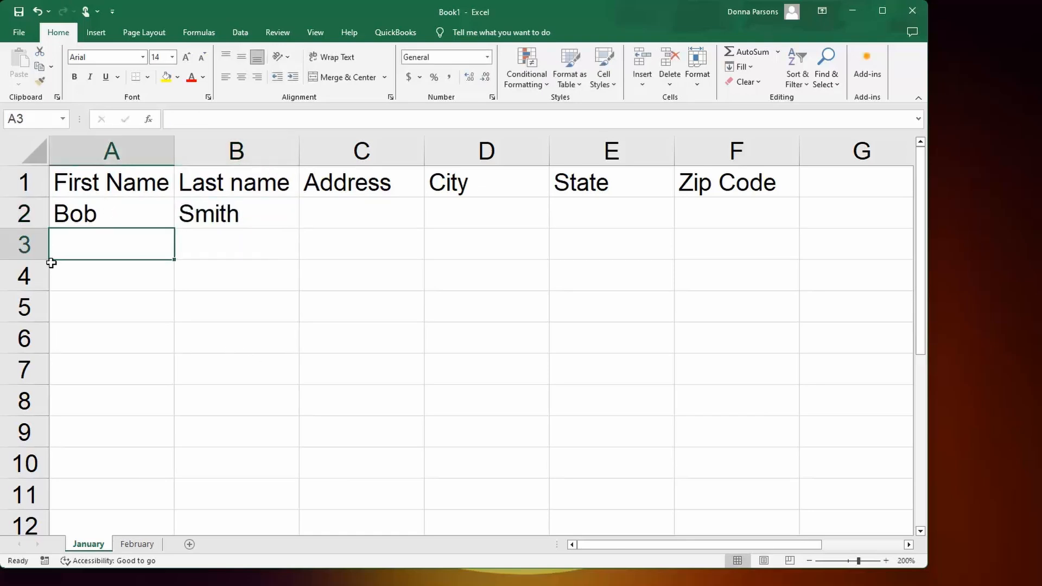
- Insert a blank row above the first record in row 2, and delete that blank row again
click(15, 211)
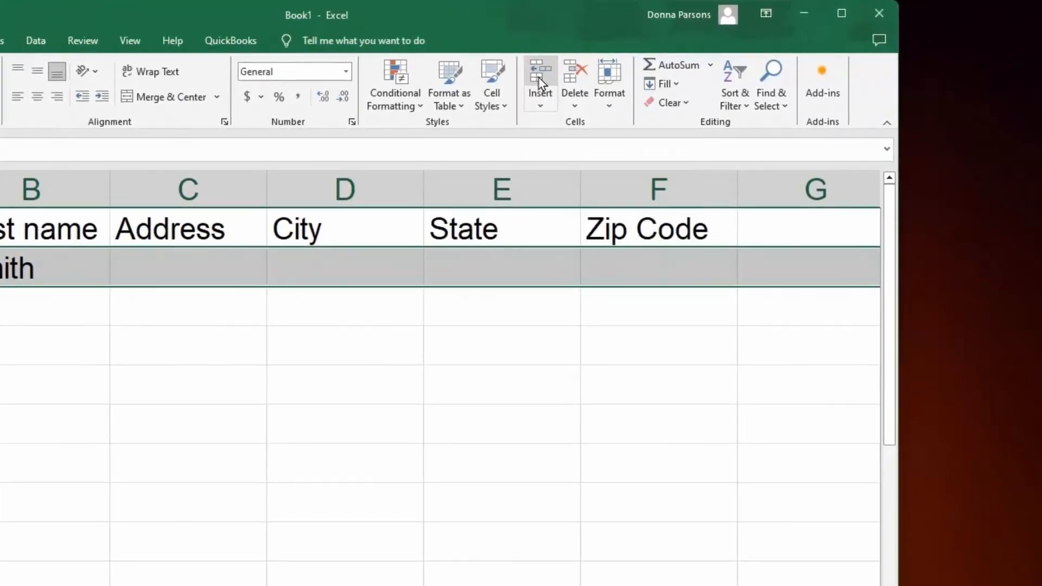
click(539, 81)
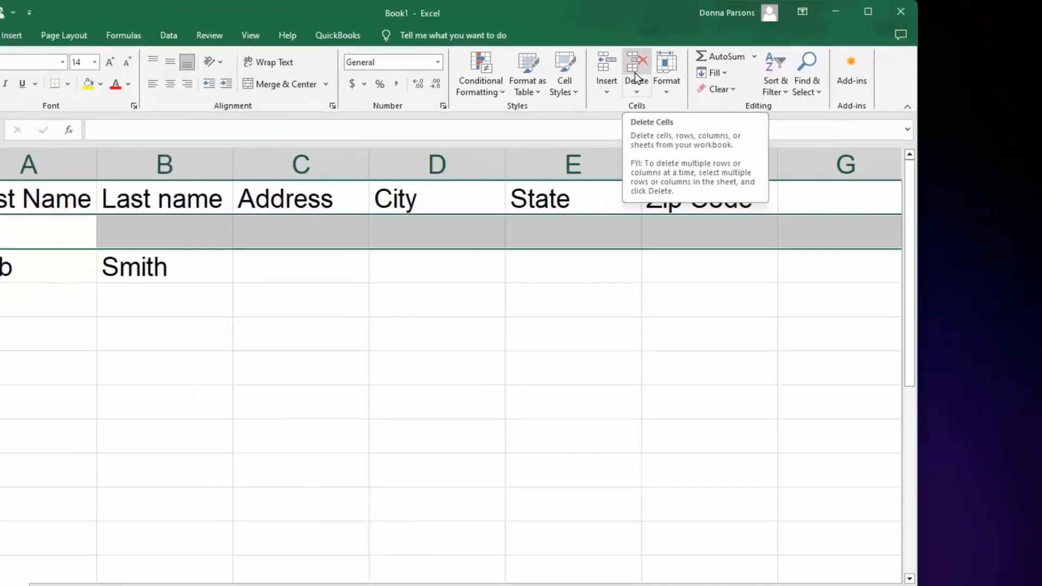
click(638, 74)
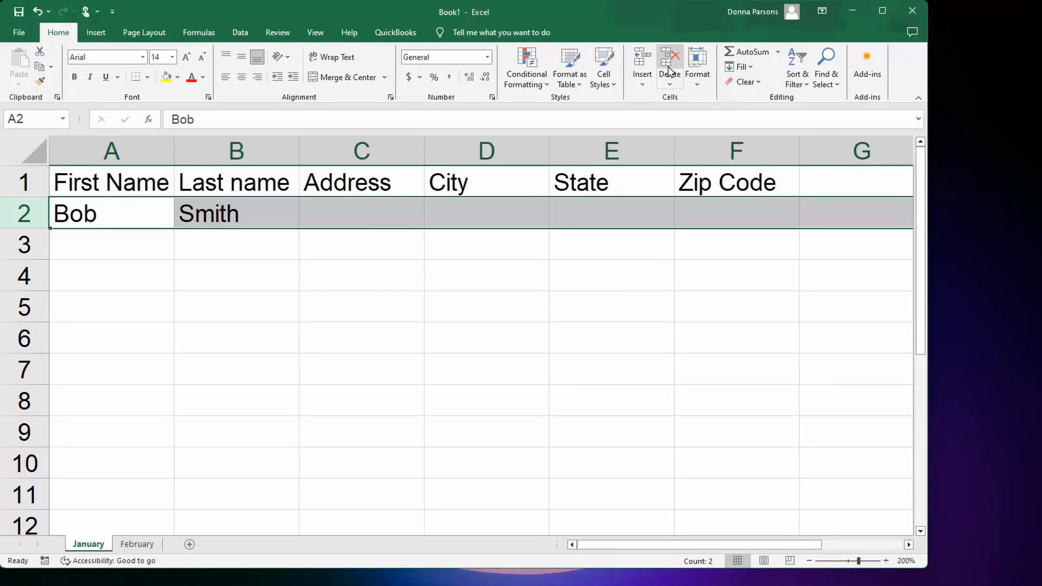
- Delete the City column and undo the deletion
click(509, 153)
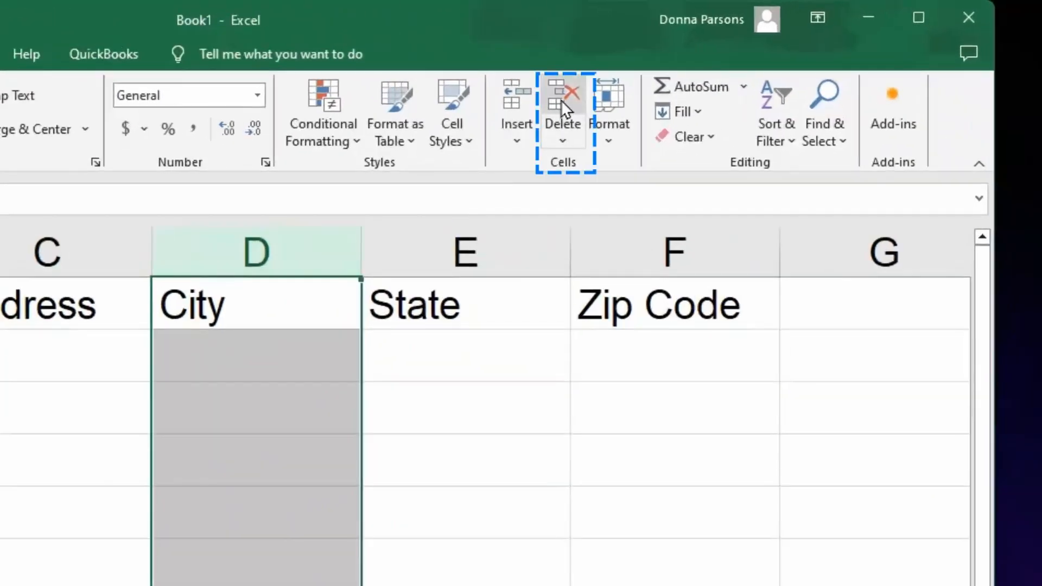
click(669, 60)
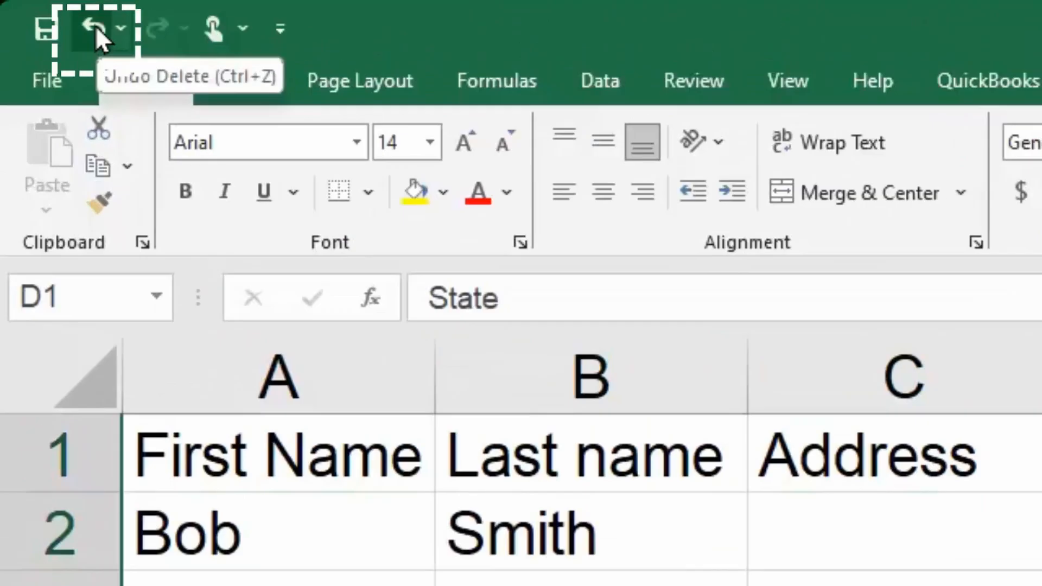
click(95, 25)
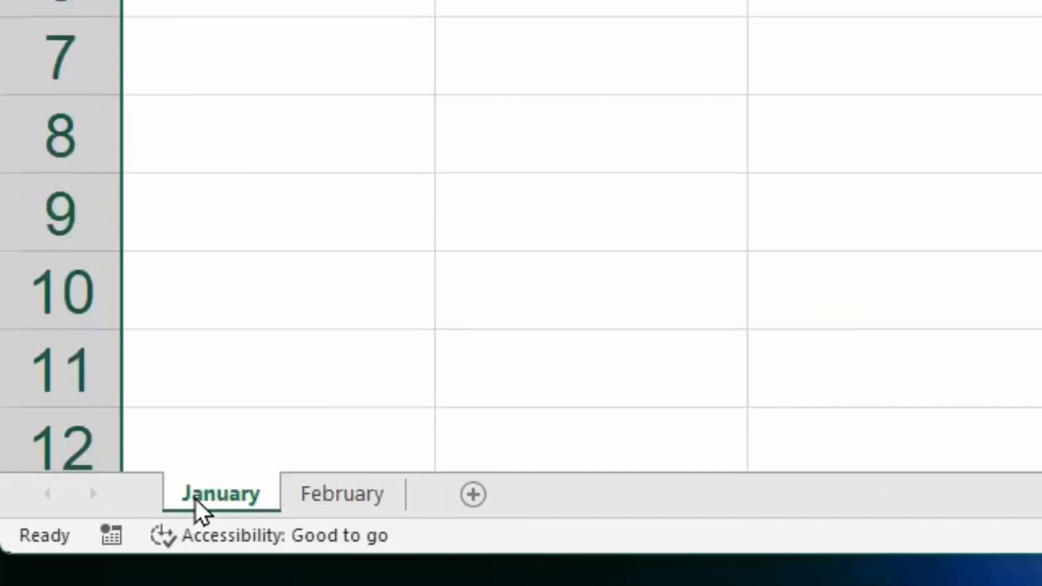
- Rename the January sheet as "Address List"
double_click(196, 497)
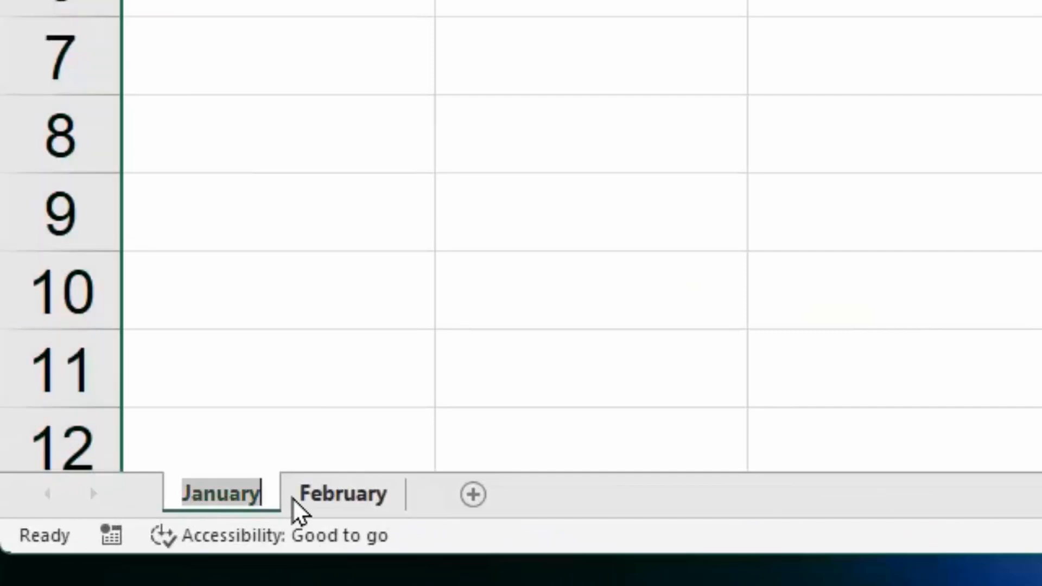
text(Adr)
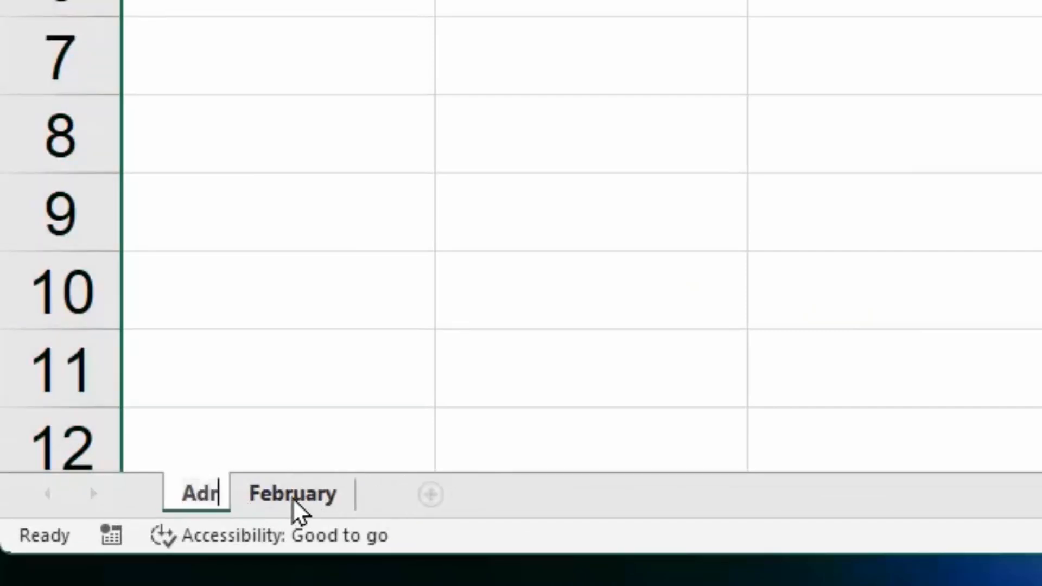
text(ess L)
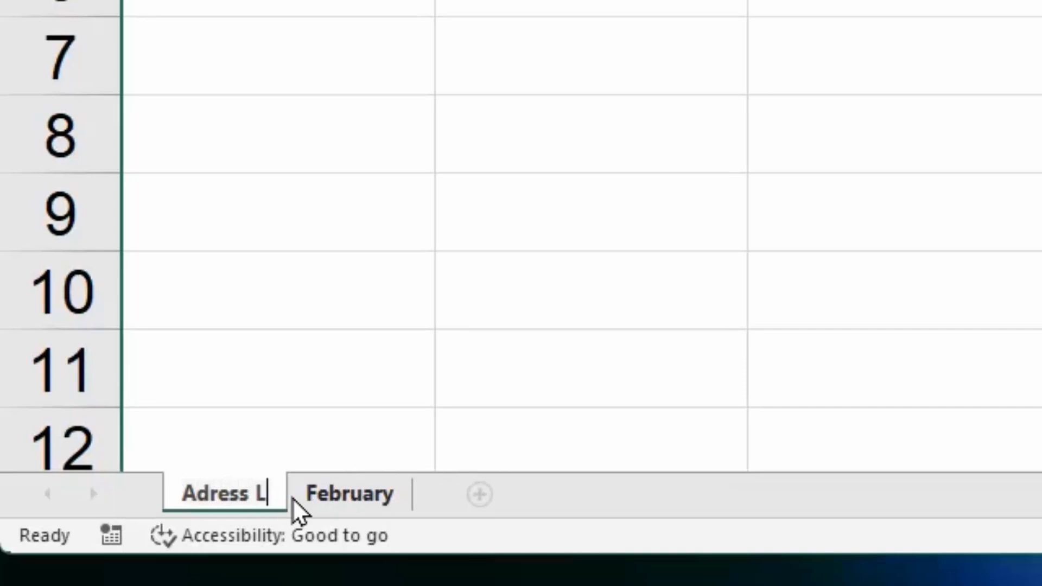
text(ist)
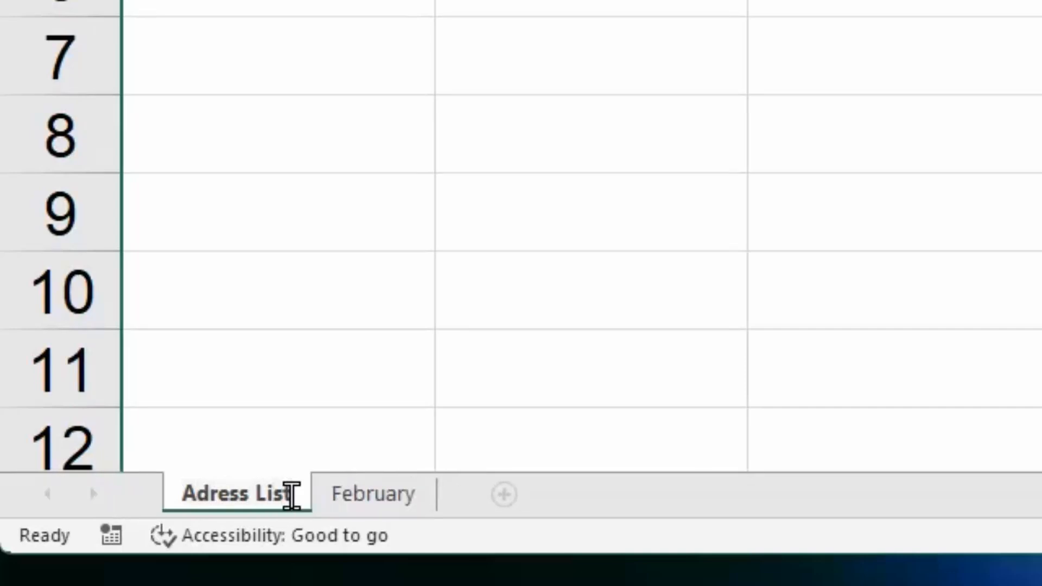
click(209, 495)
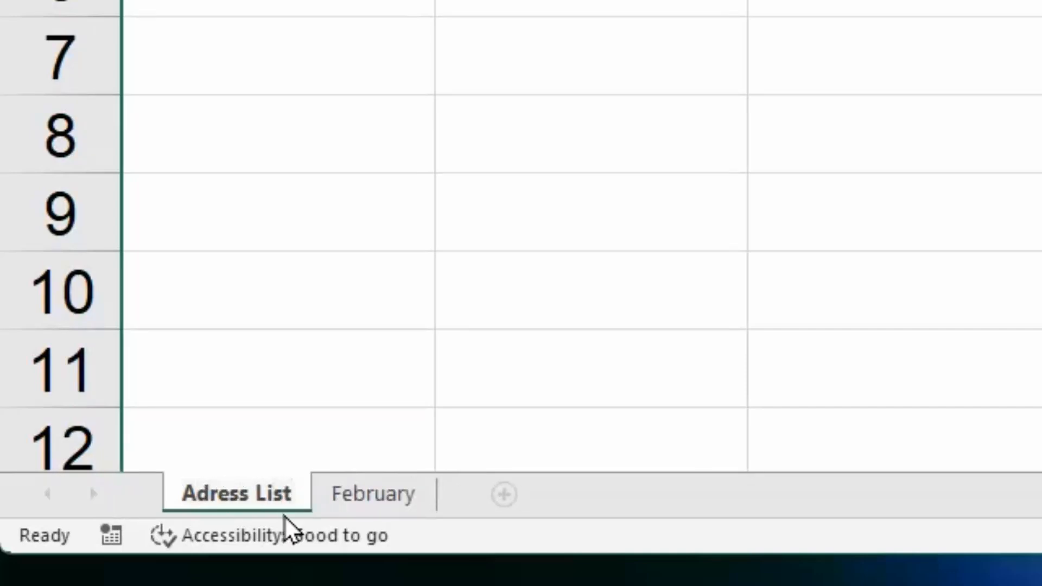
text(d)
key(Return)
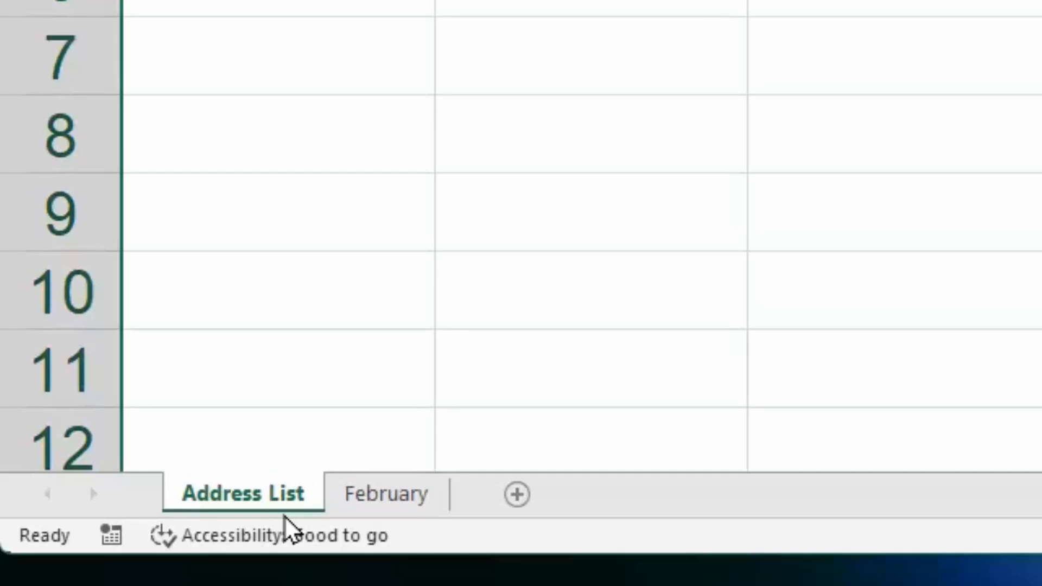
- Format the First Name heading in A1 with the Brush Script Std font at size 20
click(260, 2)
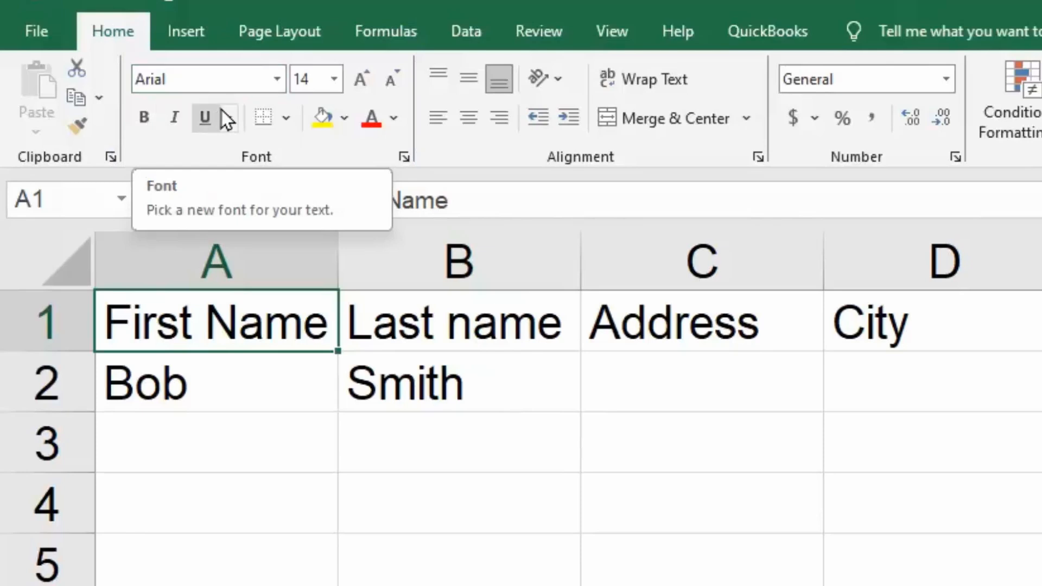
click(276, 83)
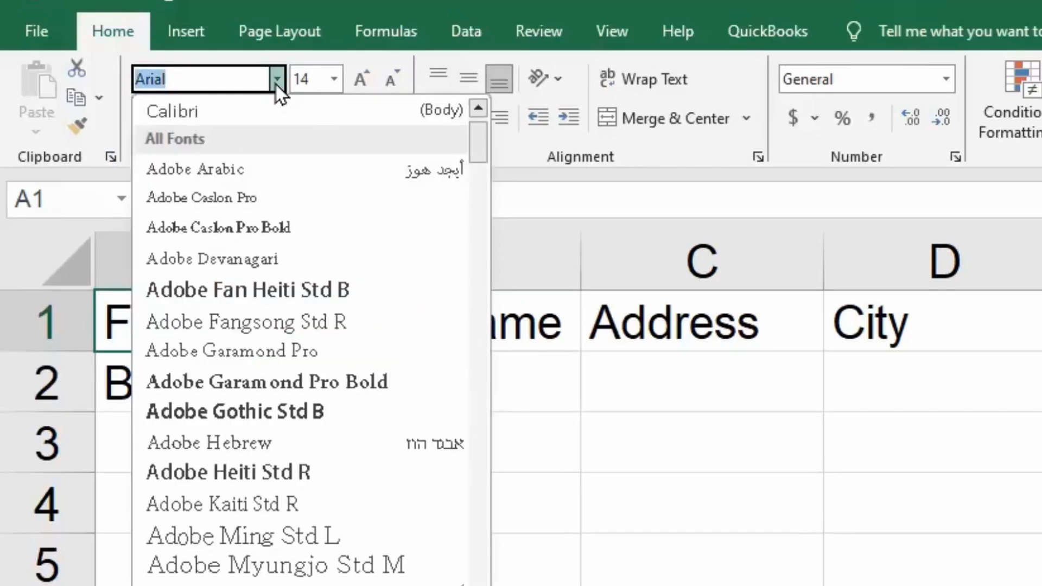
scroll(363, 259, down, 2)
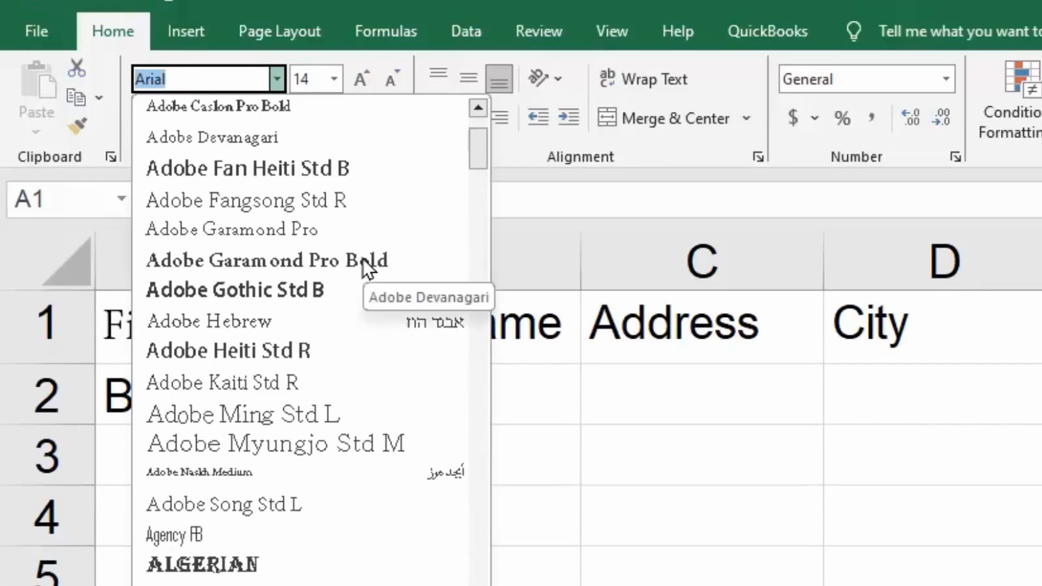
scroll(363, 259, down, 8)
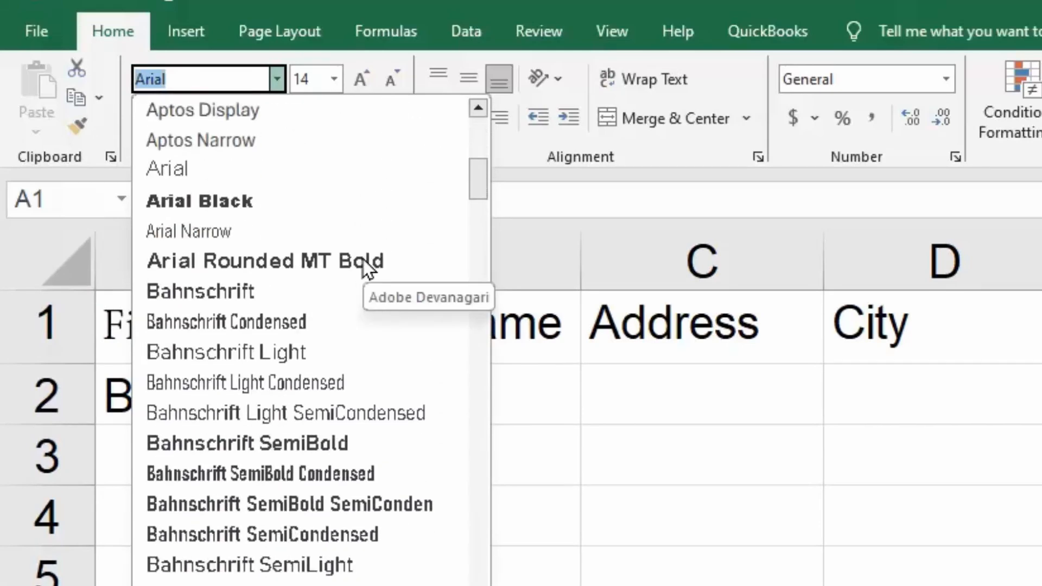
scroll(363, 259, down, 5)
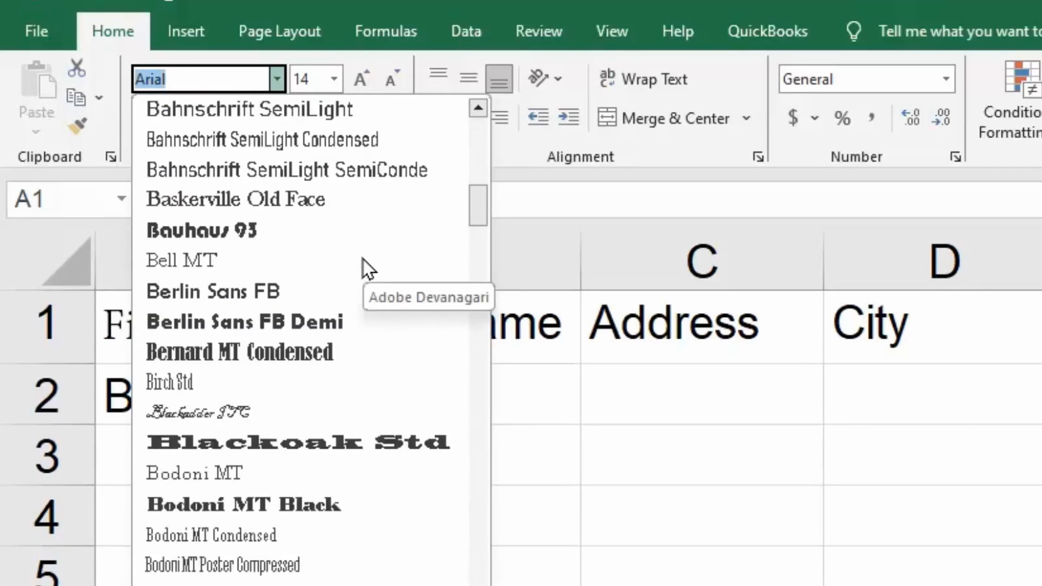
scroll(363, 260, down, 4)
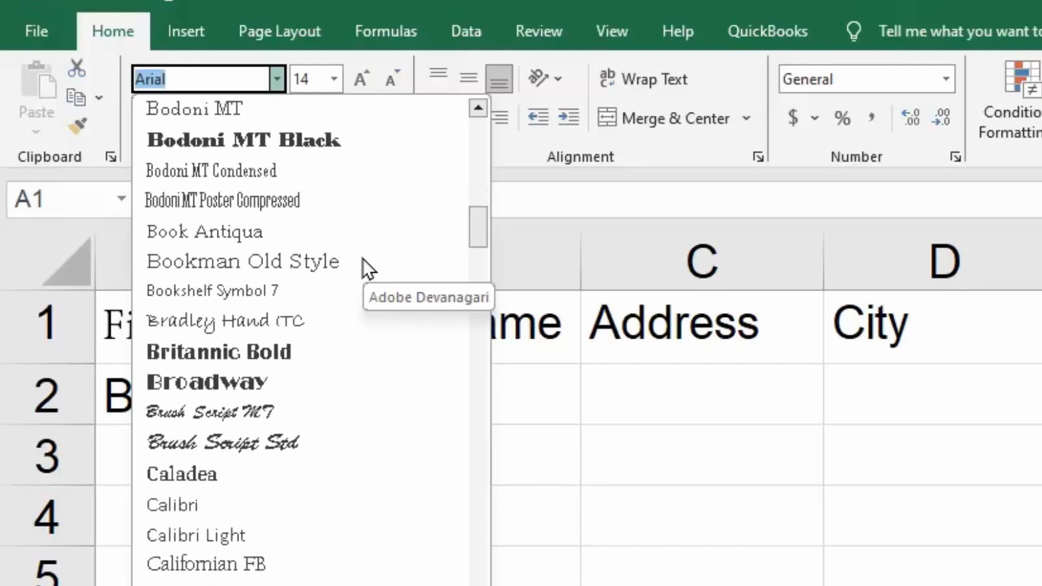
scroll(363, 260, down, 1)
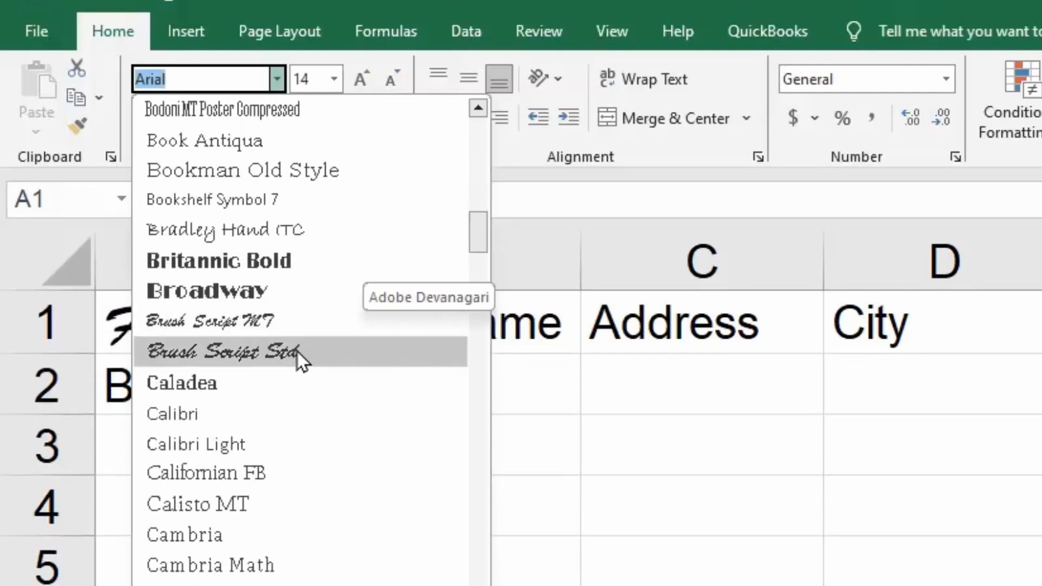
click(298, 352)
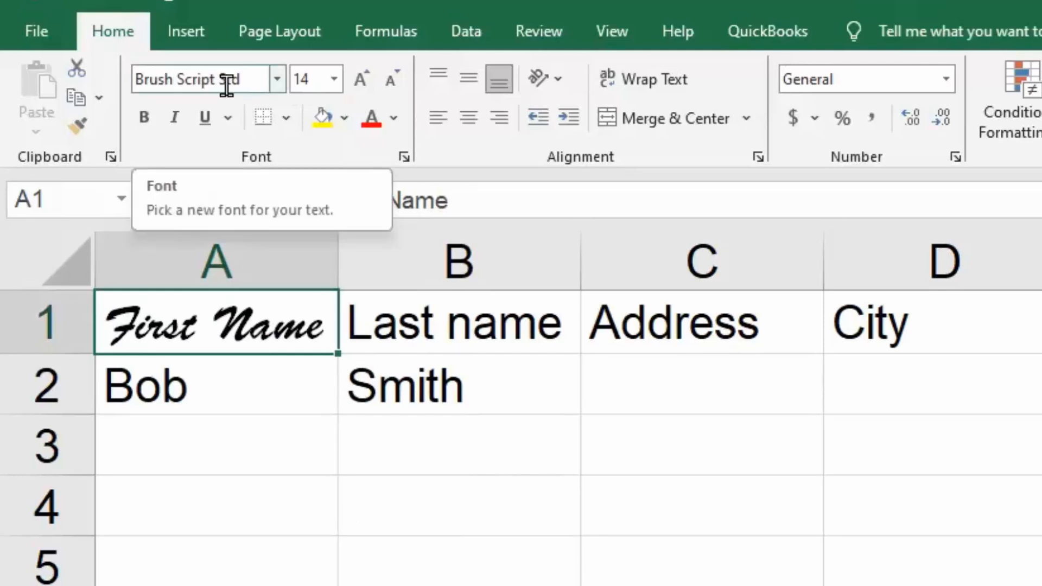
click(334, 81)
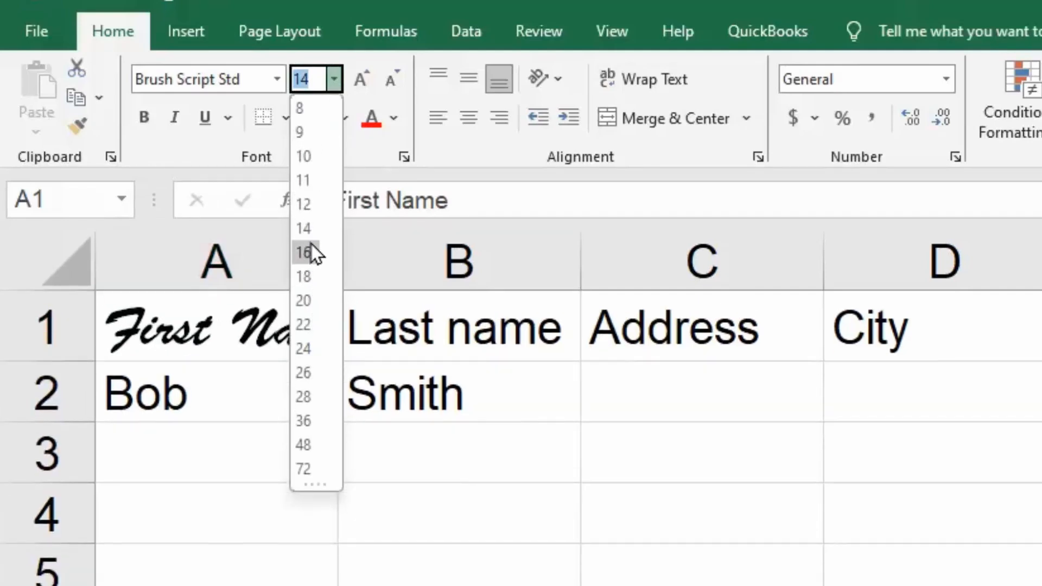
click(304, 301)
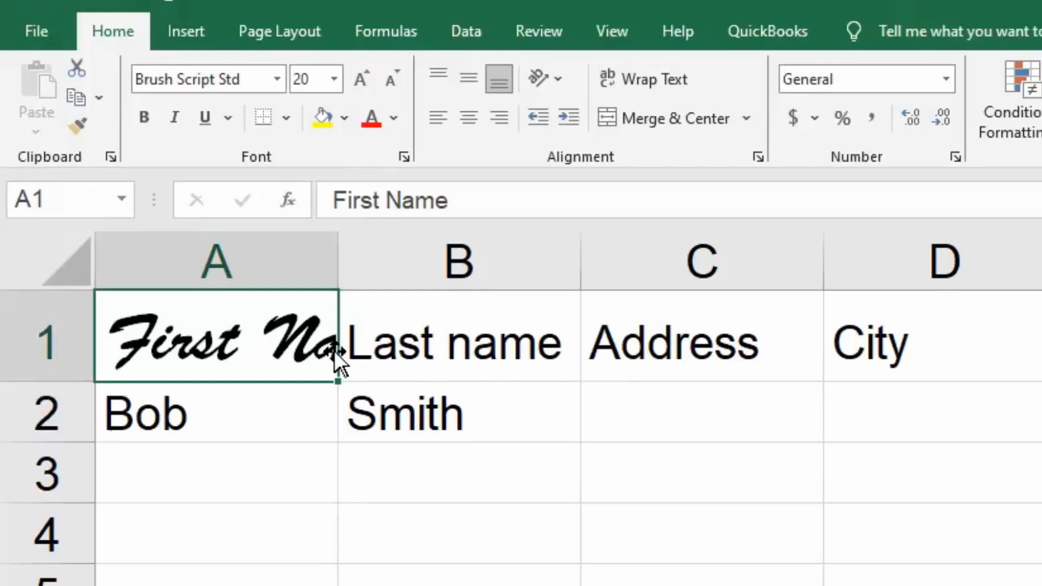
- AutoFit column A to the width of its First Name heading
click(412, 472)
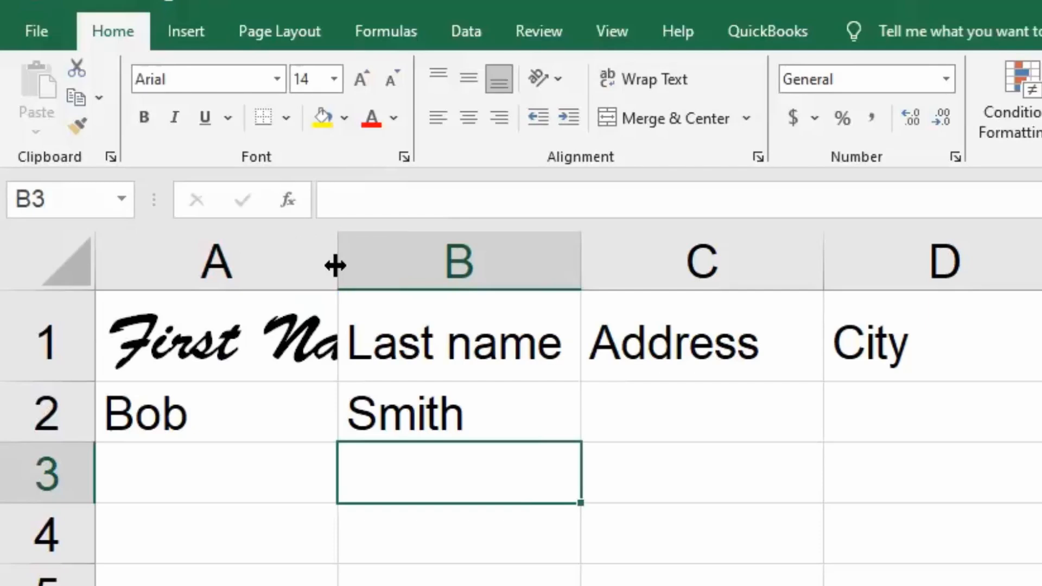
drag(335, 265, 307, 265)
double_click(308, 264)
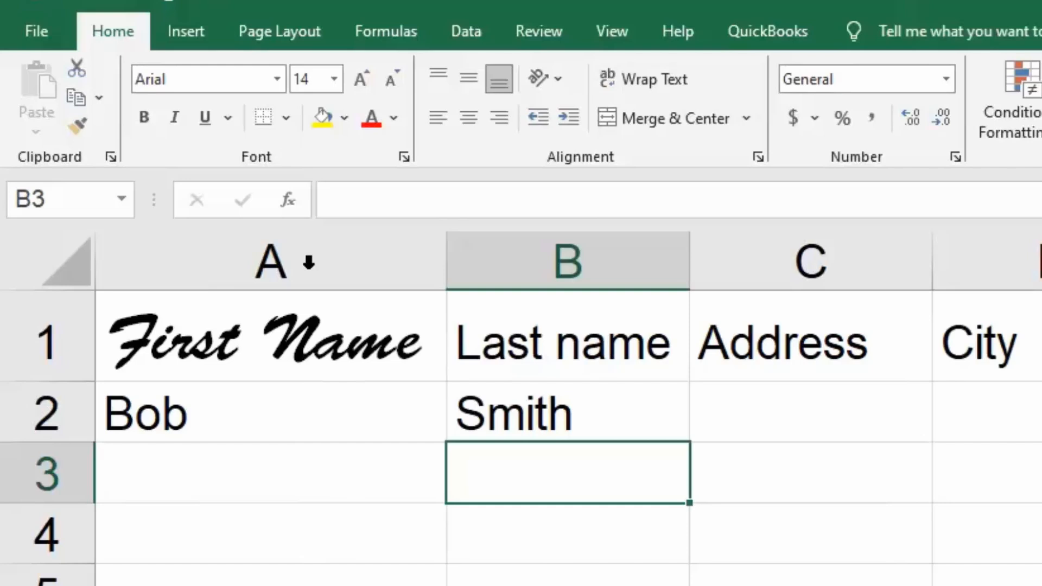
- Color the First Name heading in A1 standard red and make it bold, italic and underlined
click(288, 350)
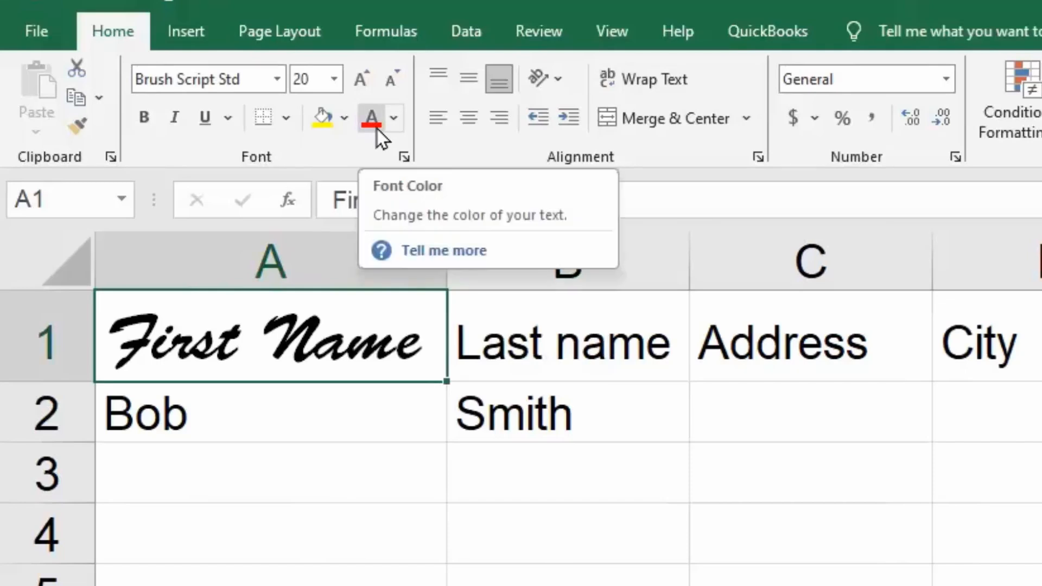
click(391, 126)
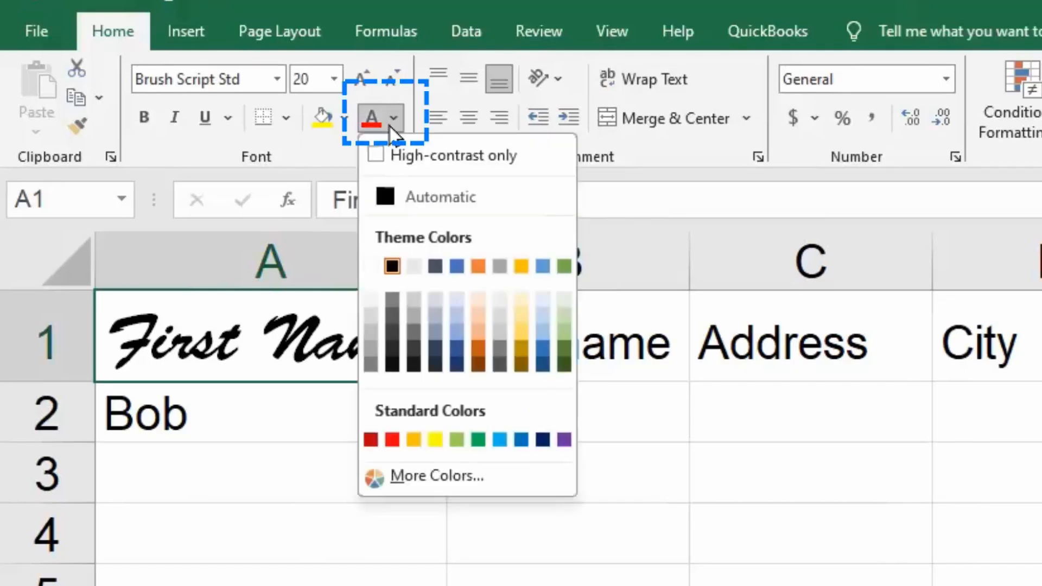
click(395, 438)
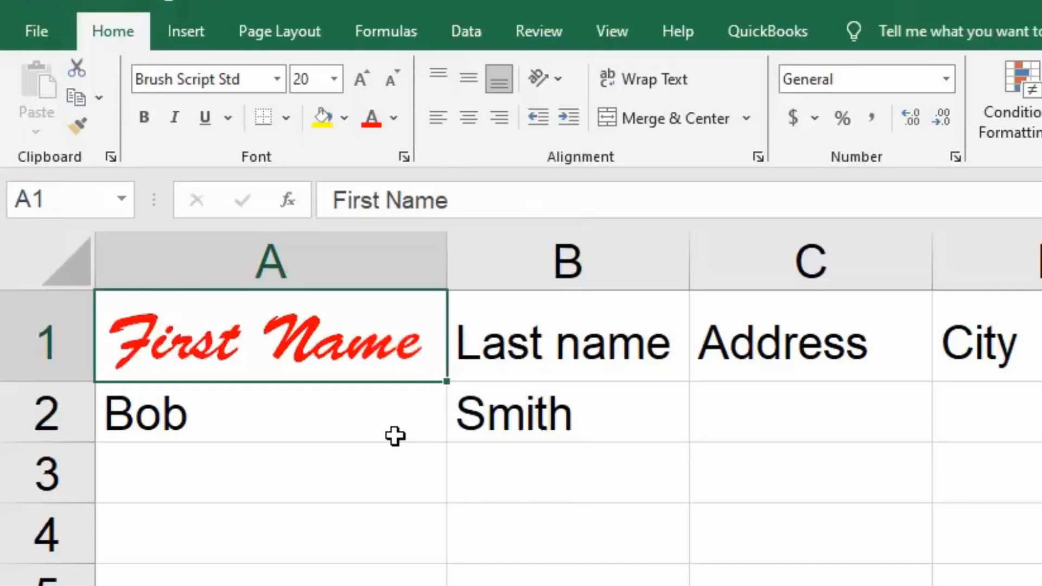
click(145, 120)
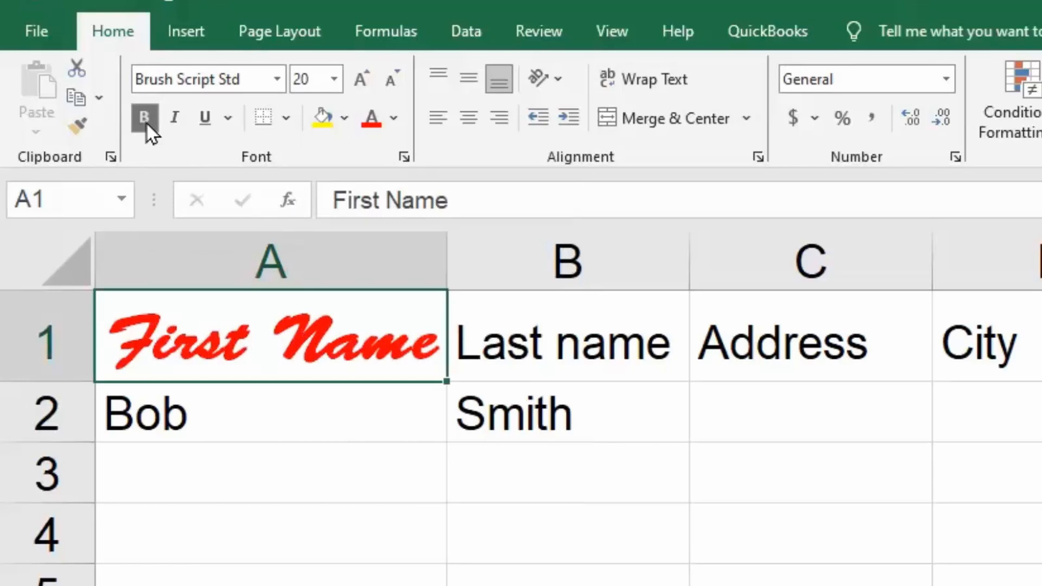
click(175, 120)
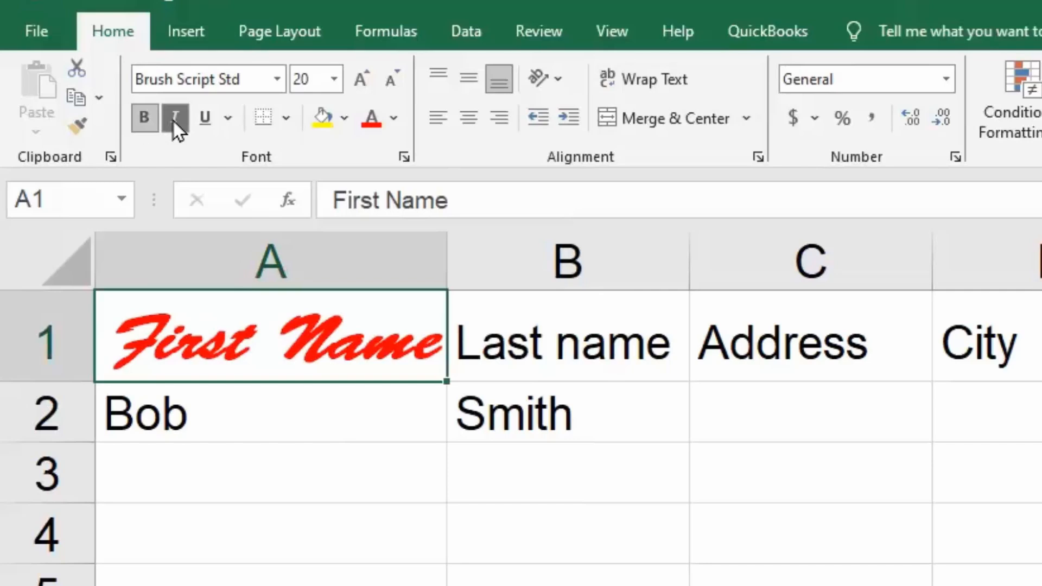
click(206, 118)
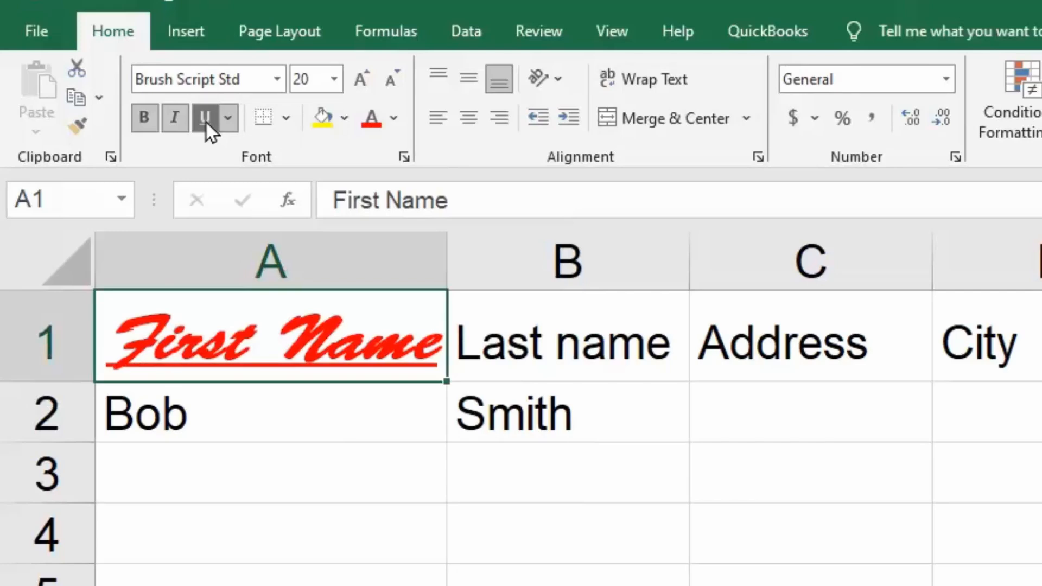
- Make the Last name heading in B1 bold, italic and underlined, and remove the underline and italics again to keep only bold
click(557, 363)
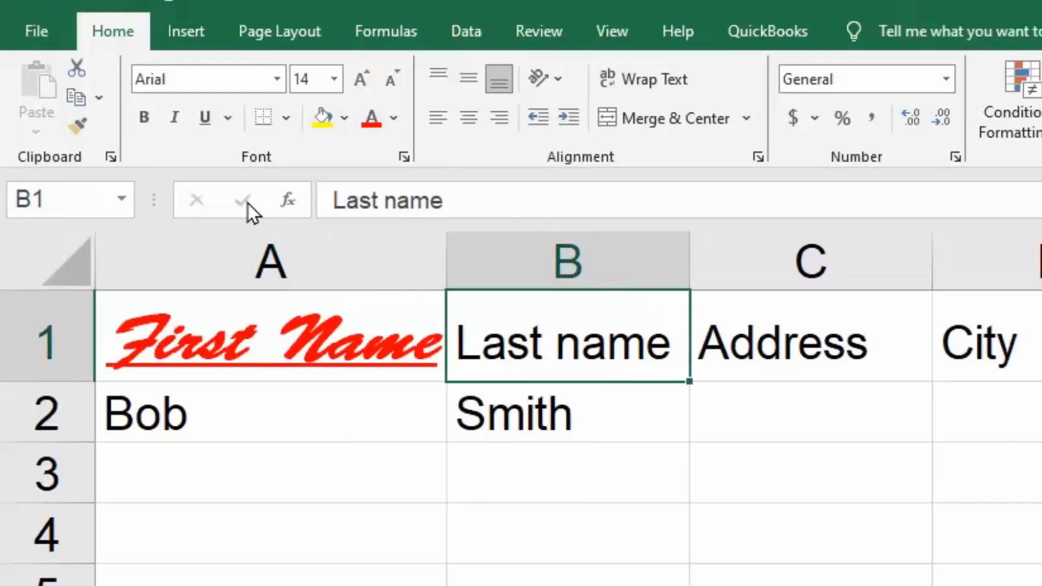
click(145, 118)
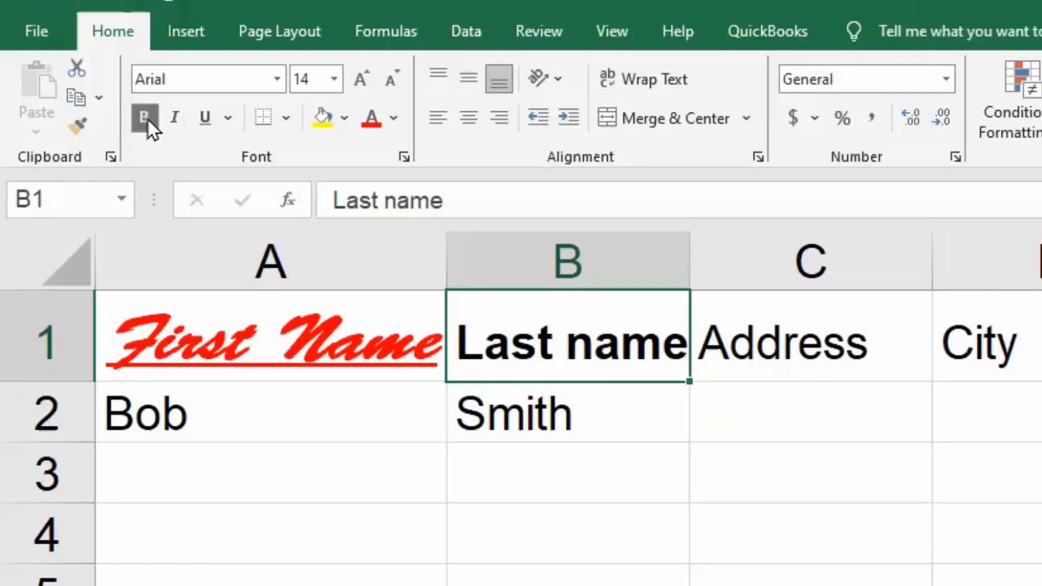
click(175, 116)
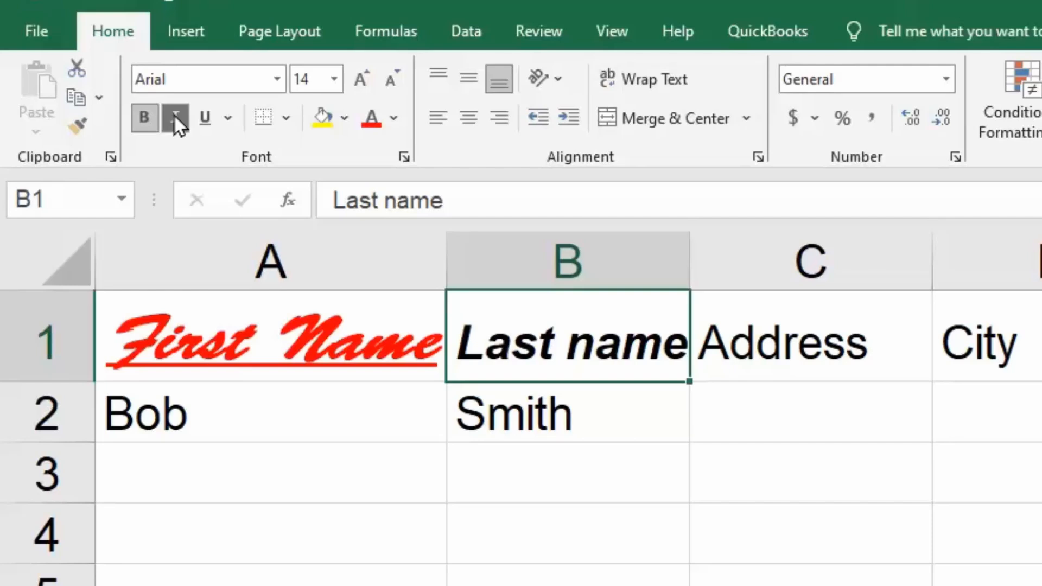
click(203, 122)
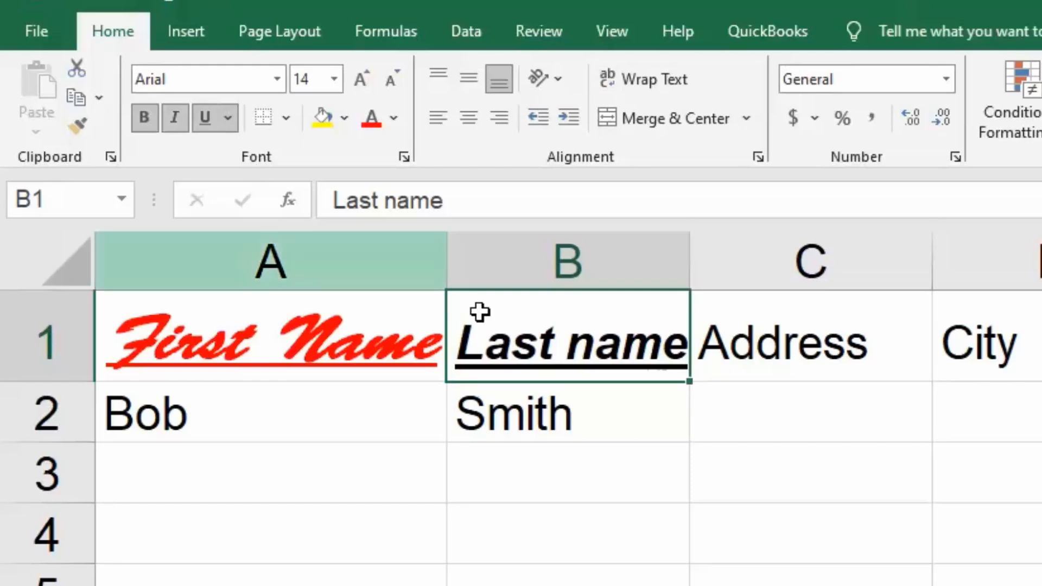
click(206, 126)
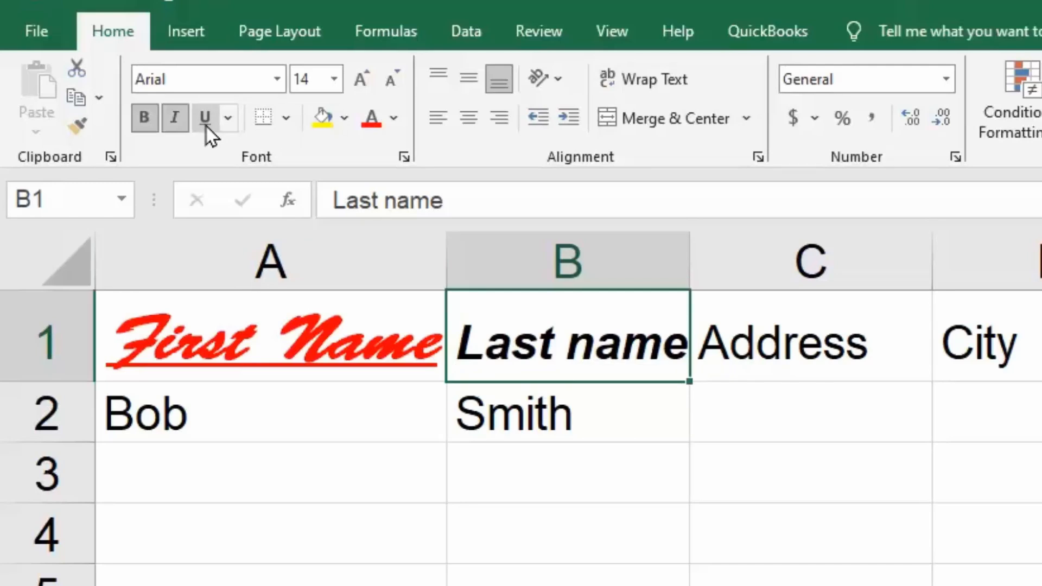
click(175, 117)
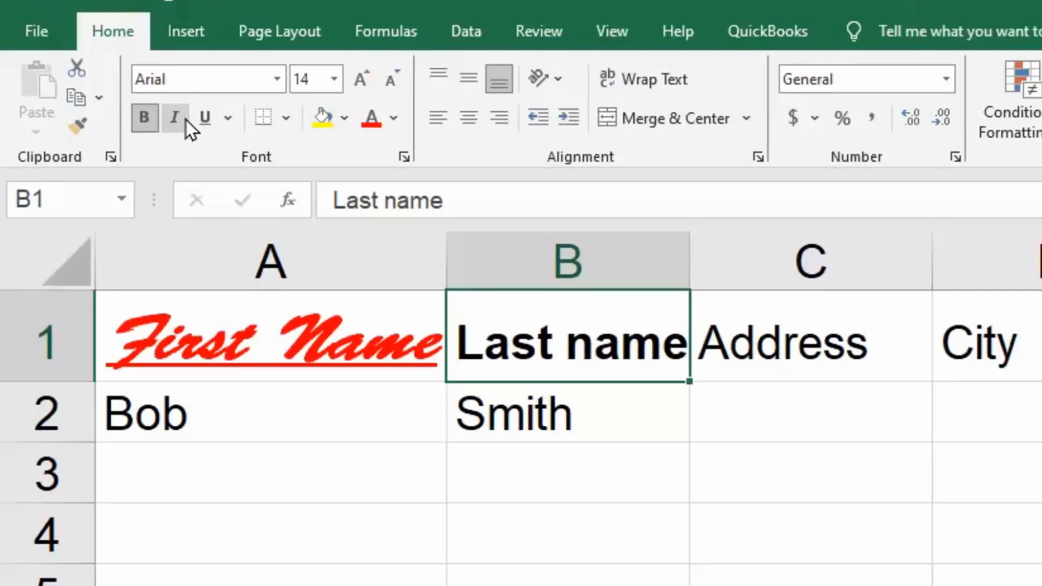
- Fill cell A2 with the lightest gray accent theme color, and clear it again with No Fill
click(282, 416)
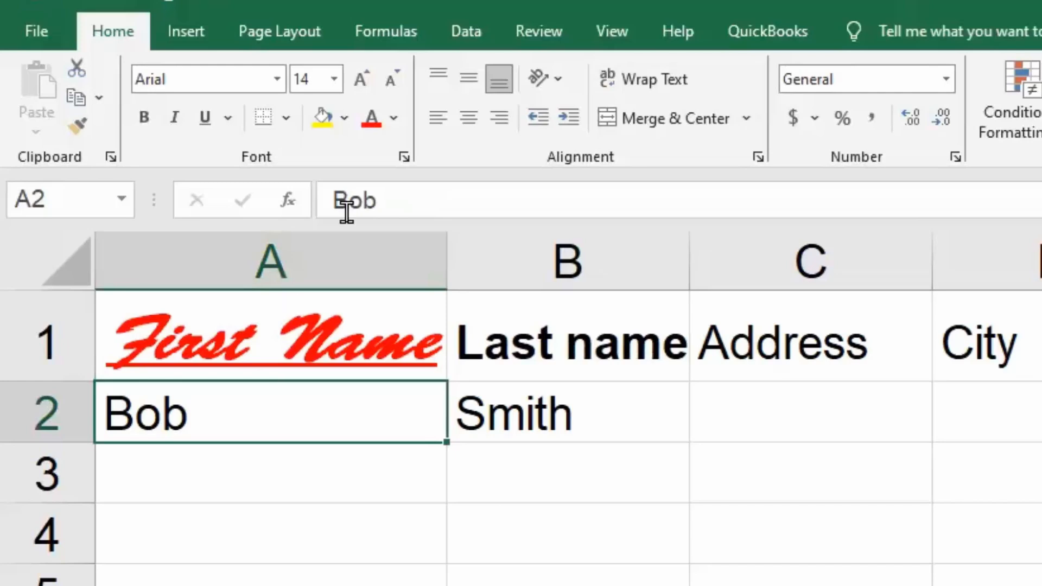
click(341, 124)
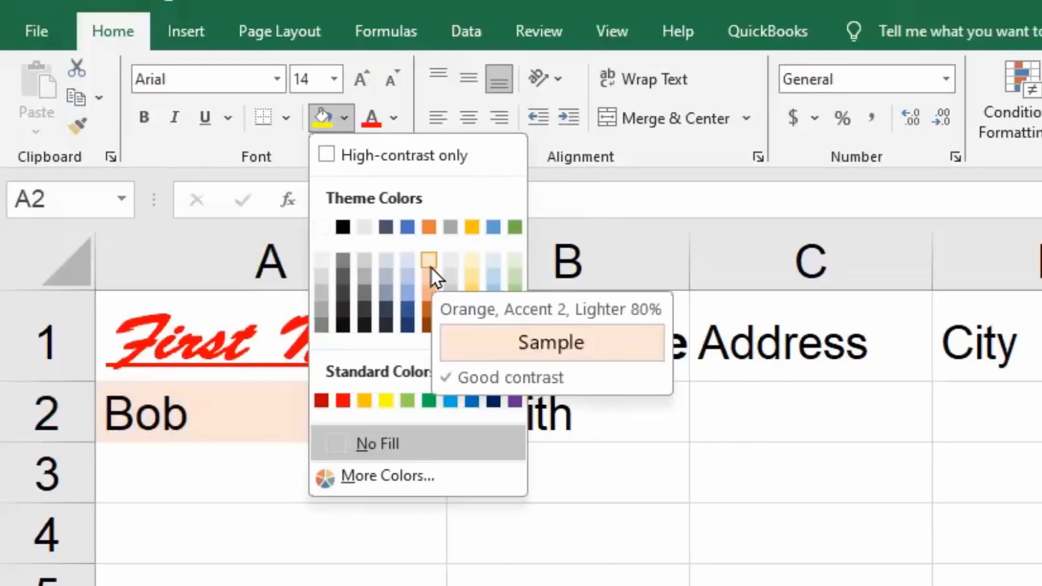
click(449, 266)
click(405, 580)
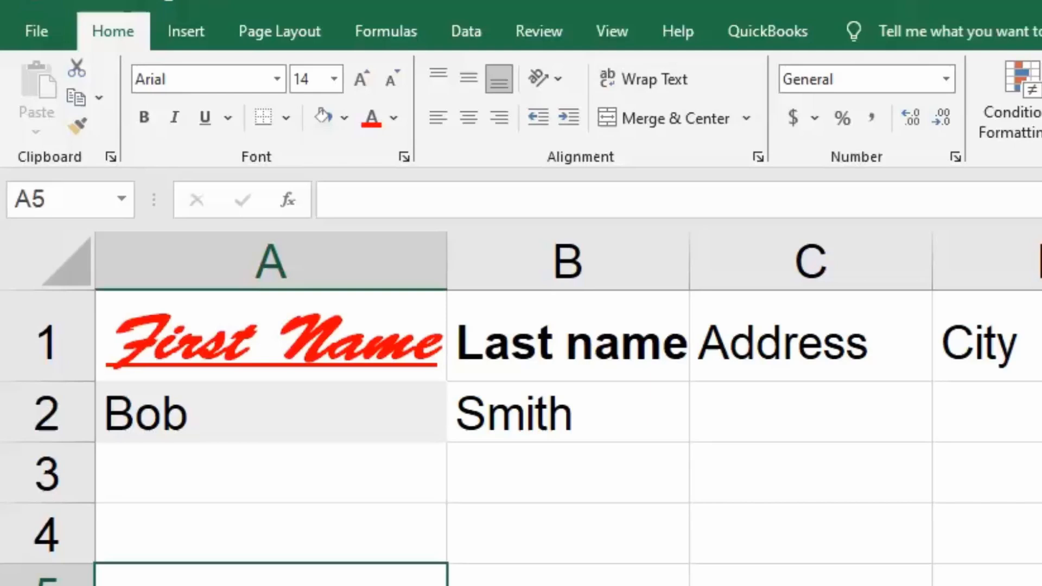
click(302, 411)
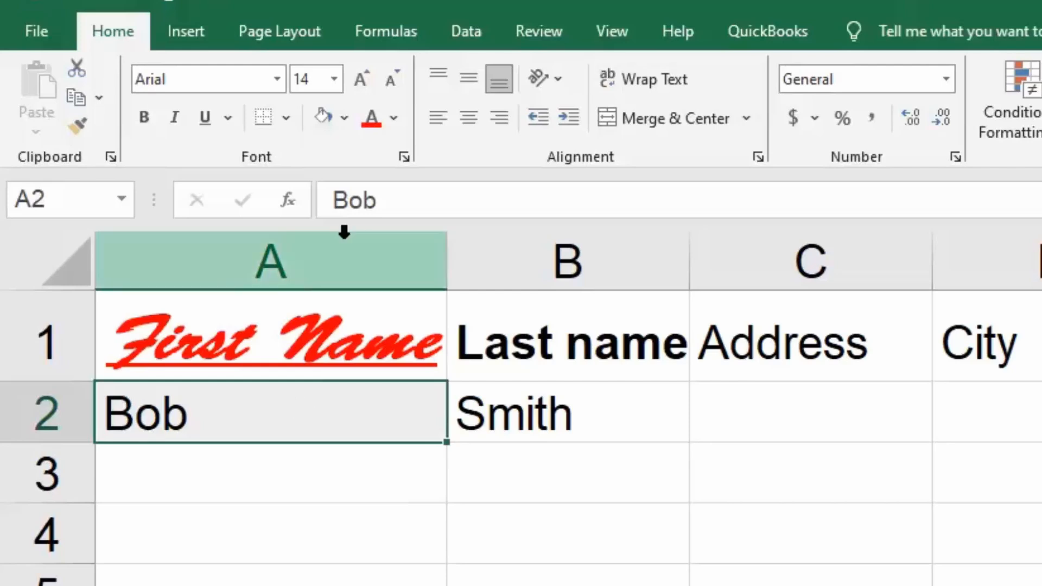
click(344, 128)
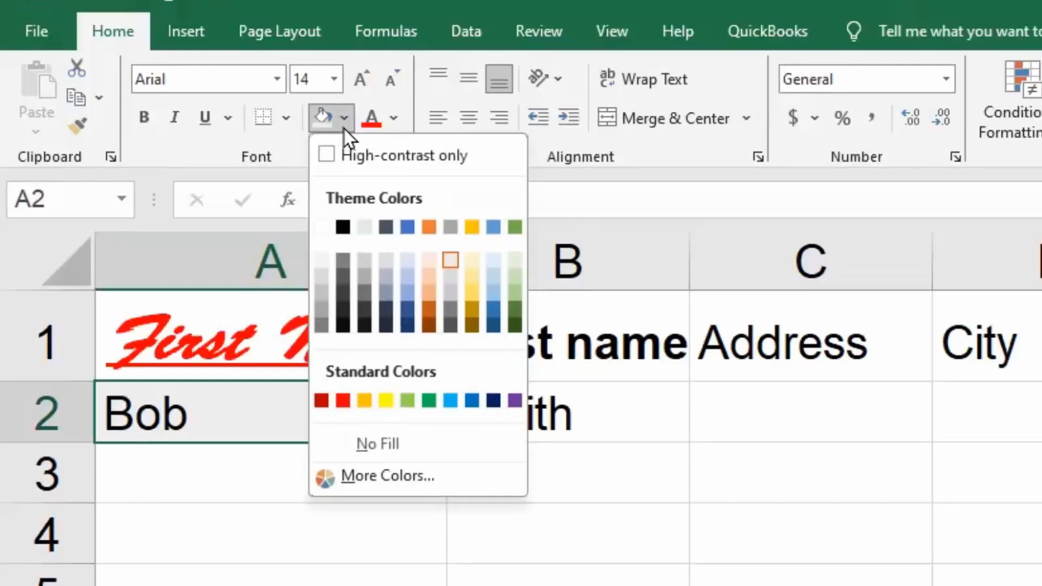
click(386, 444)
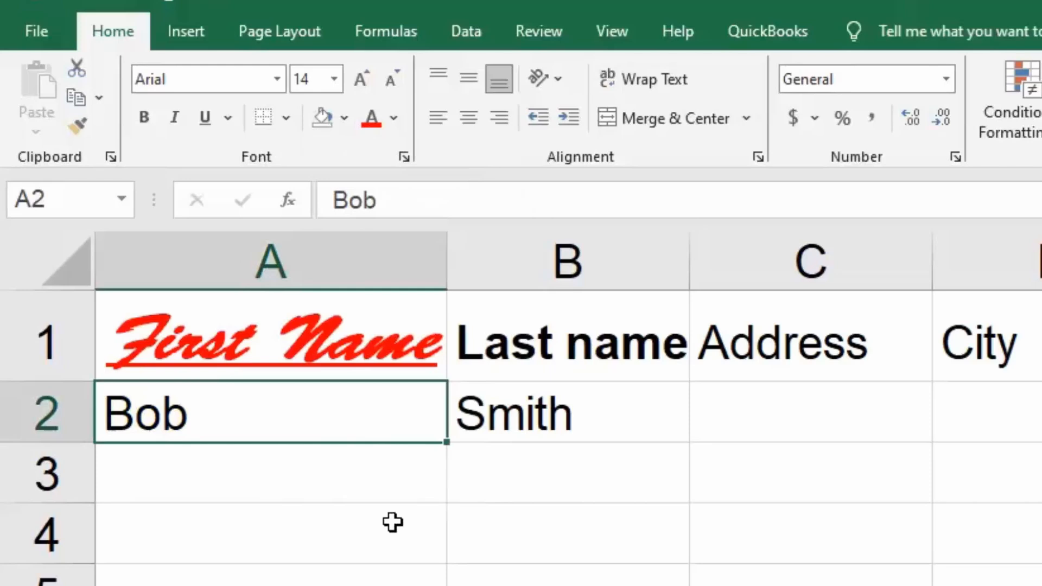